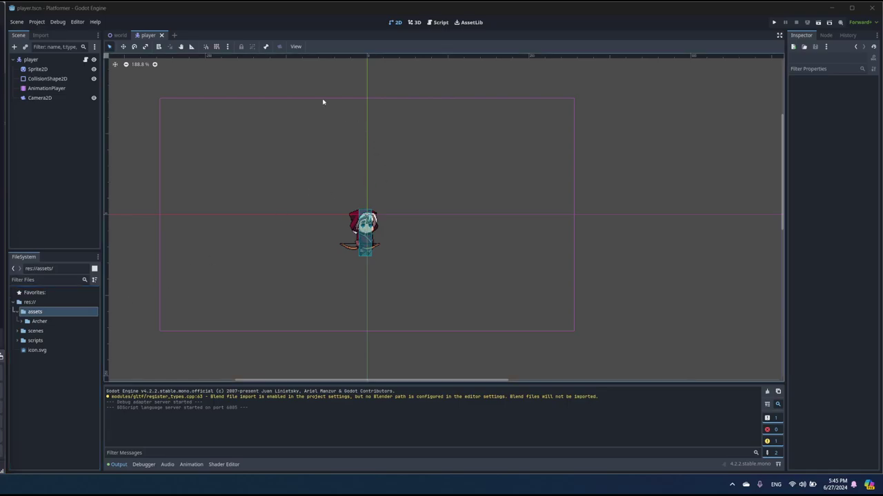
Start a new scene and search the Other Node list for 'tile'.
click(176, 34)
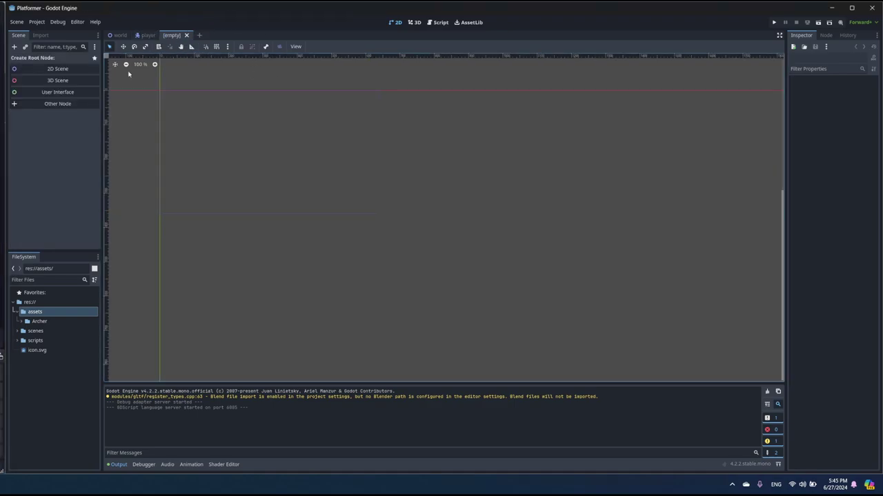
click(69, 104)
text(tile)
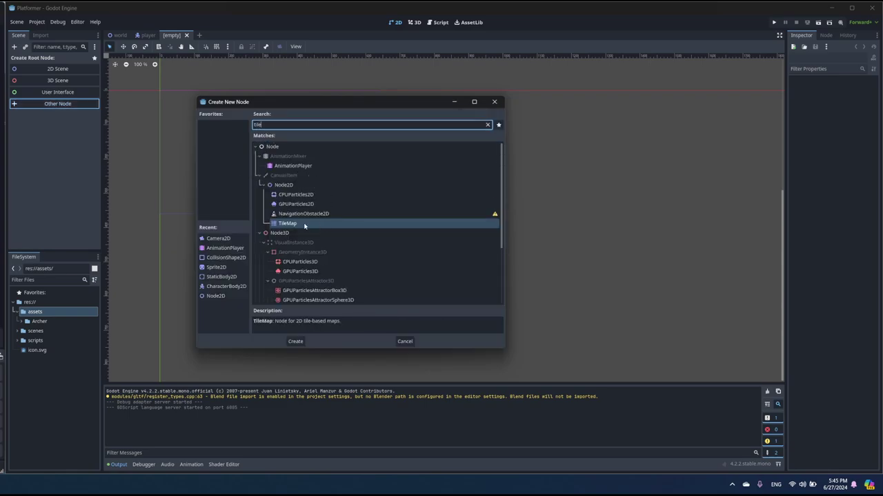
Create the TileMap root node and assign it a New TileSet.
click(297, 341)
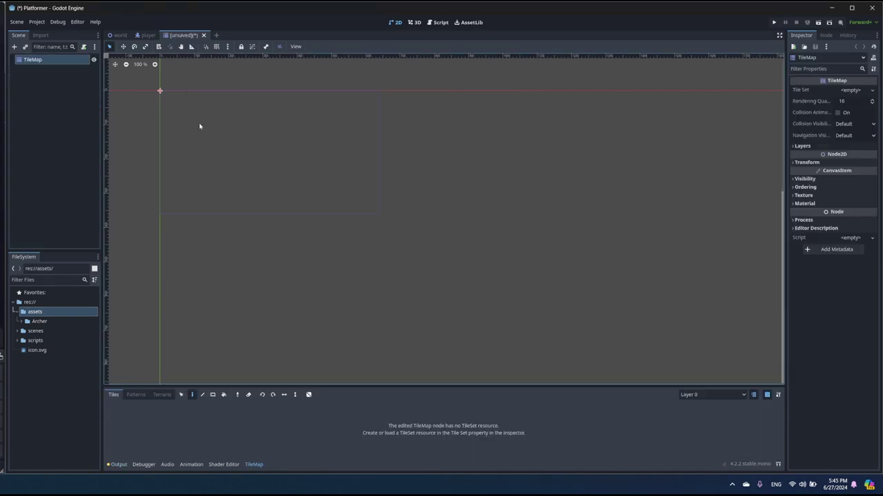
click(55, 60)
click(859, 91)
click(854, 102)
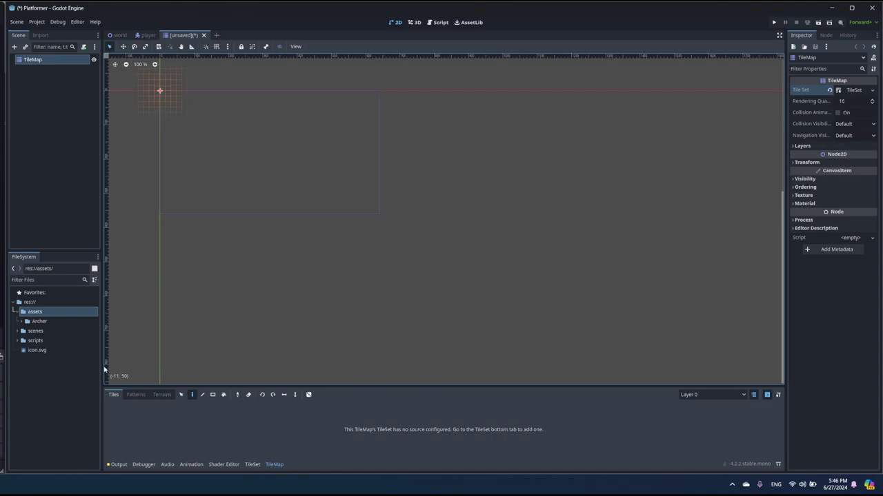
Show the TileSet bottom panel with its empty tile source list.
click(252, 464)
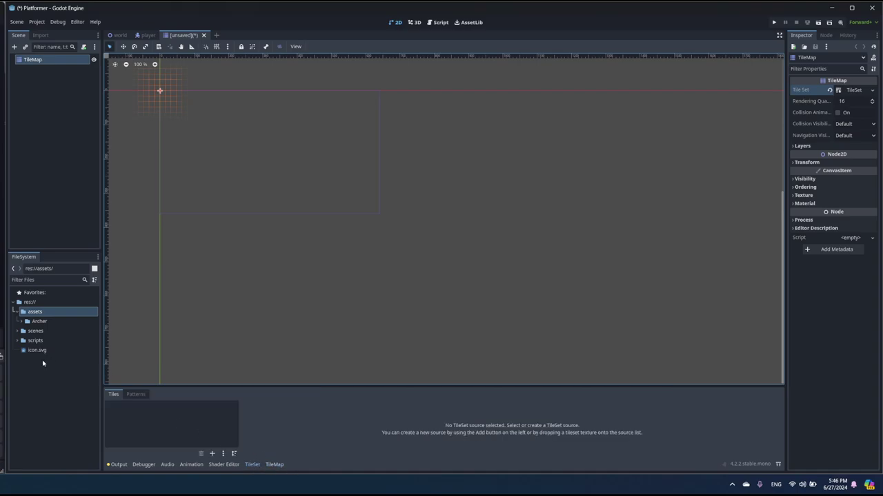
click(275, 464)
click(253, 465)
click(113, 420)
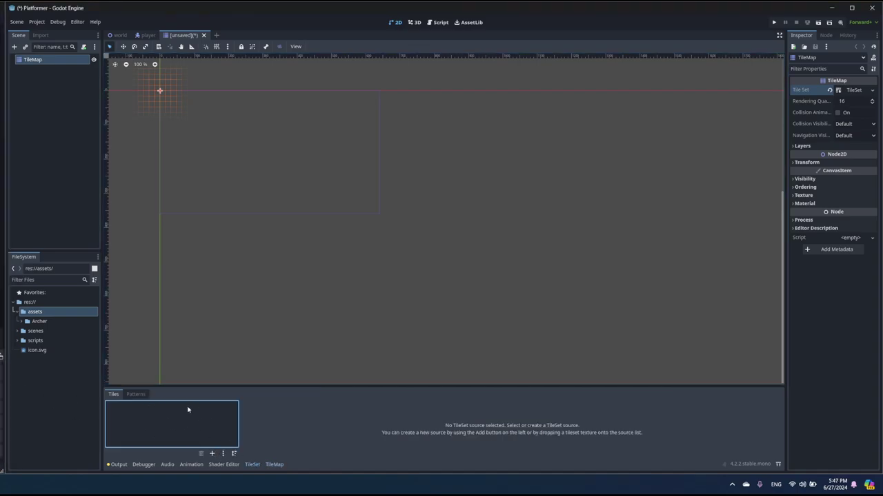
click(213, 454)
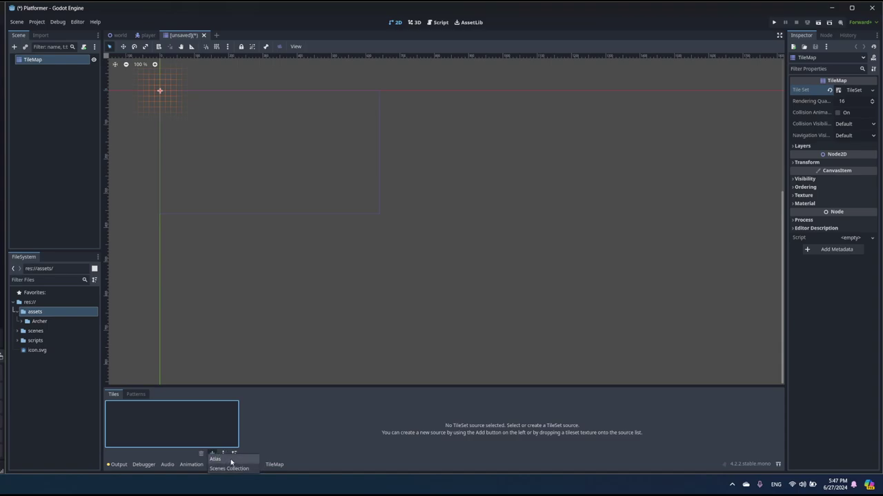
click(231, 461)
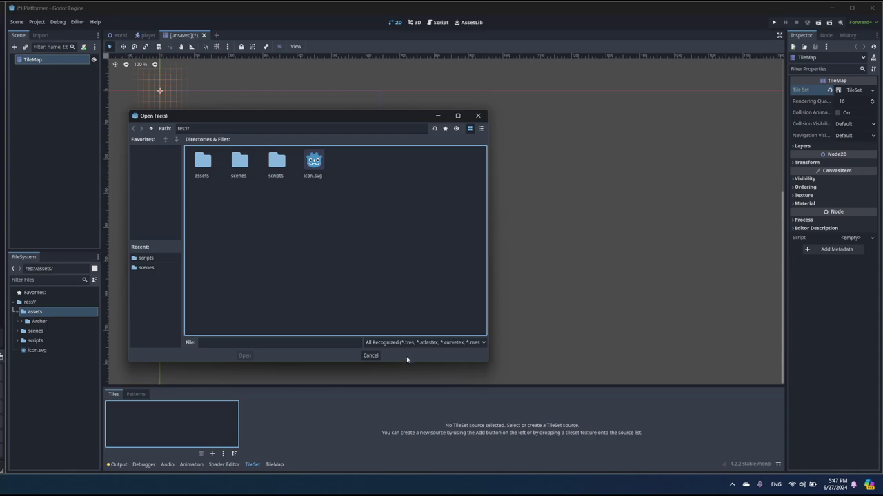
click(448, 342)
click(338, 230)
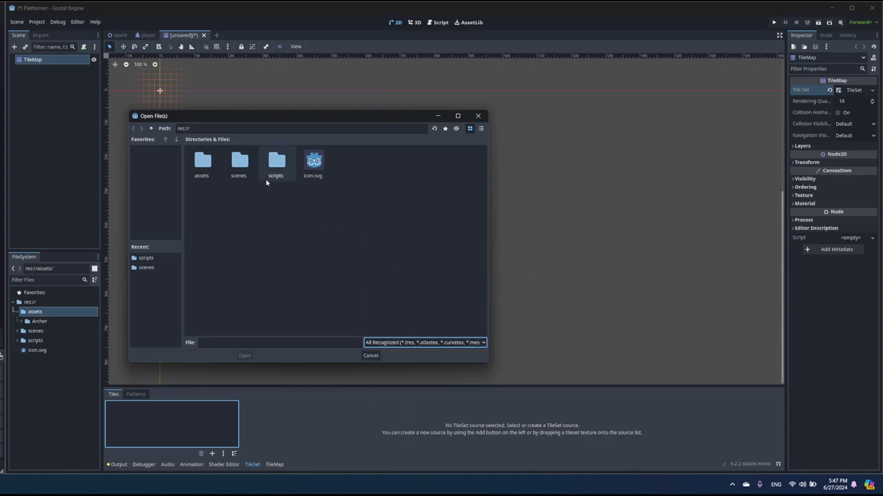
double_click(201, 162)
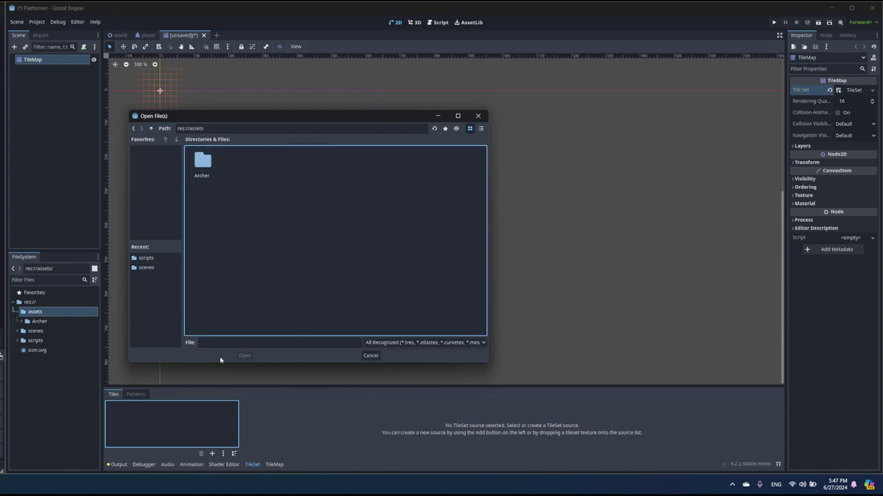
click(371, 356)
click(1, 356)
scroll(11, 276, up, 3)
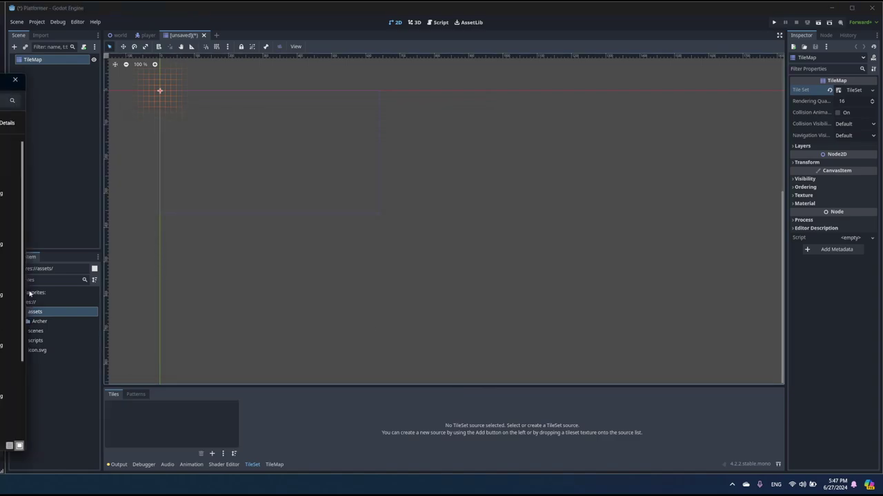
scroll(14, 293, down, 3)
Create a folder named 'tiles' inside the assets folder.
click(104, 421)
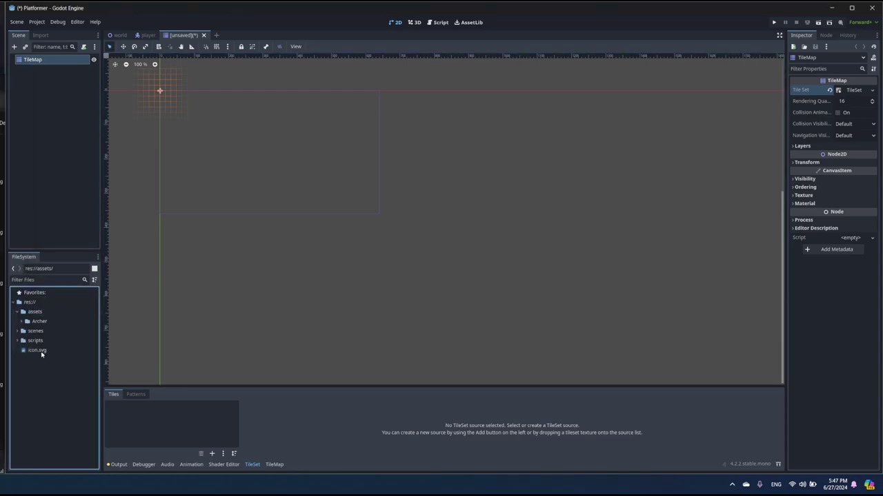
right_click(40, 314)
mouse_move(81, 319)
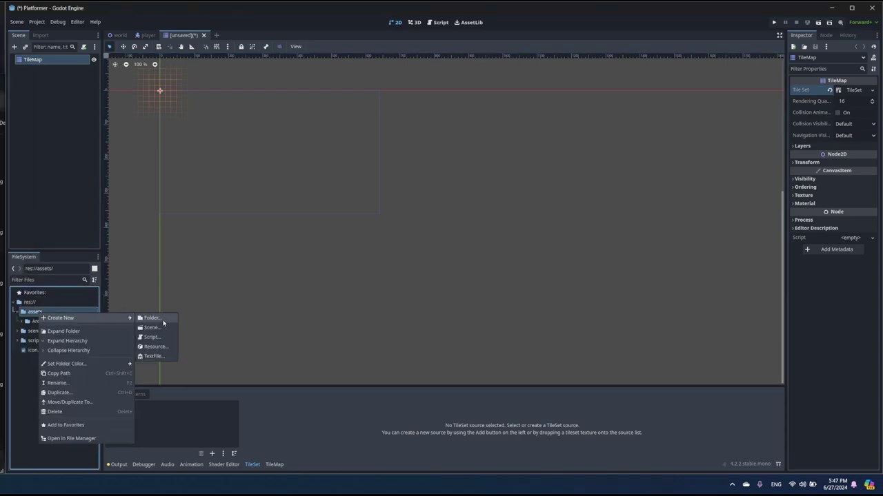
click(163, 320)
text(tiles)
key(Return)
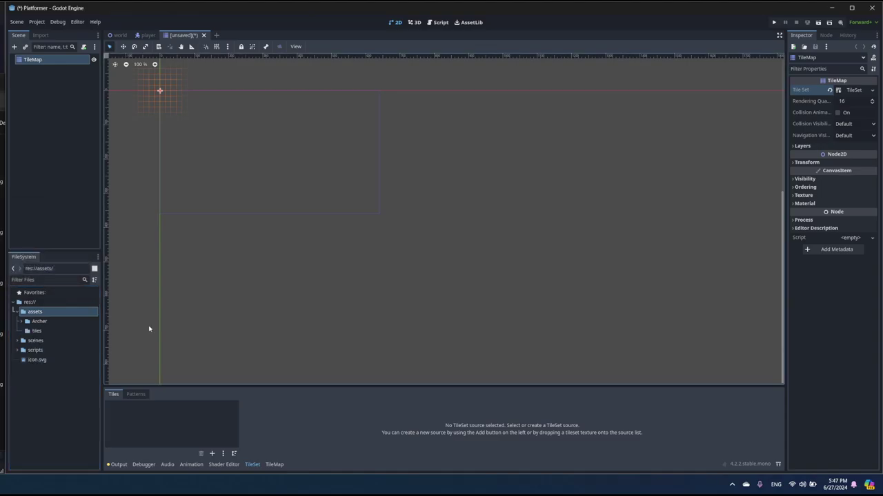
Import Tileset.png from the file browser into the tiles folder and preview it.
click(4, 331)
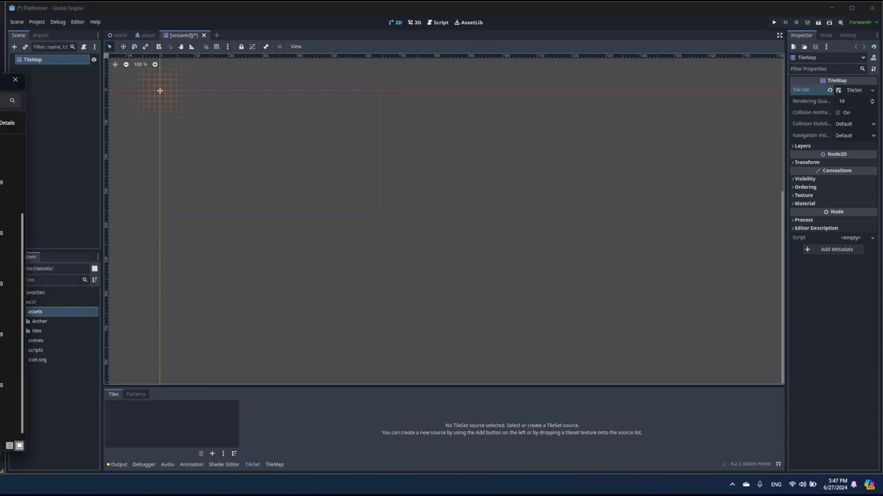
click(45, 332)
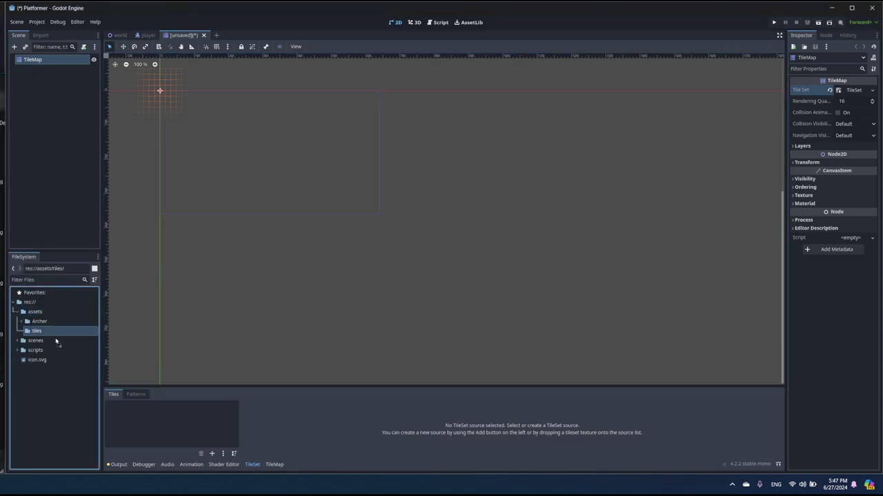
drag(59, 262, 38, 332)
click(43, 340)
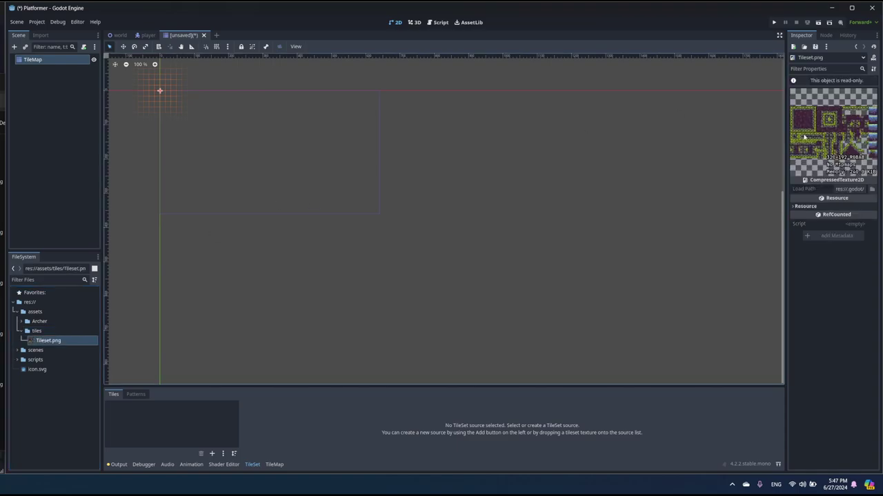
click(212, 445)
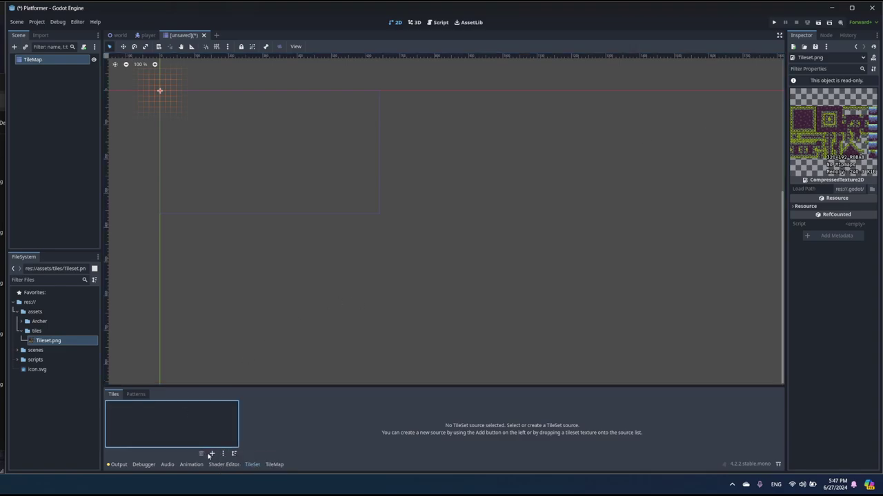
Add tiles/Tileset.png as an atlas source, auto-create its tiles, and enlarge the panel.
click(212, 454)
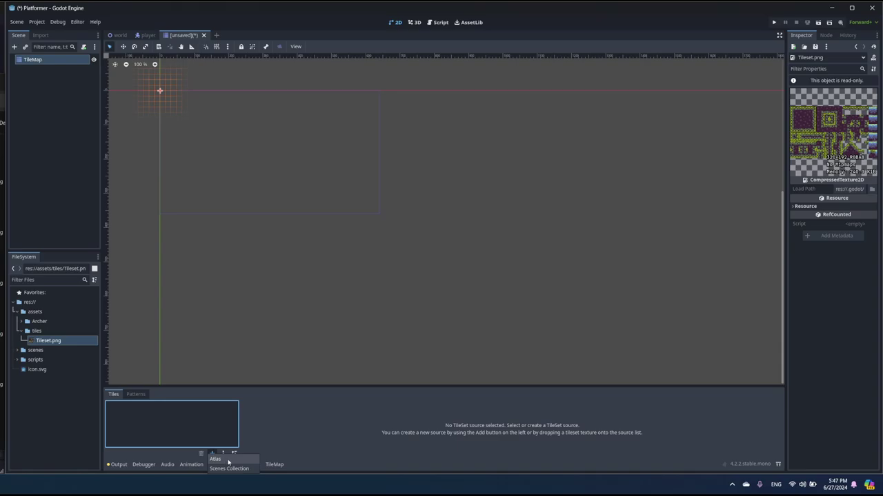
click(227, 460)
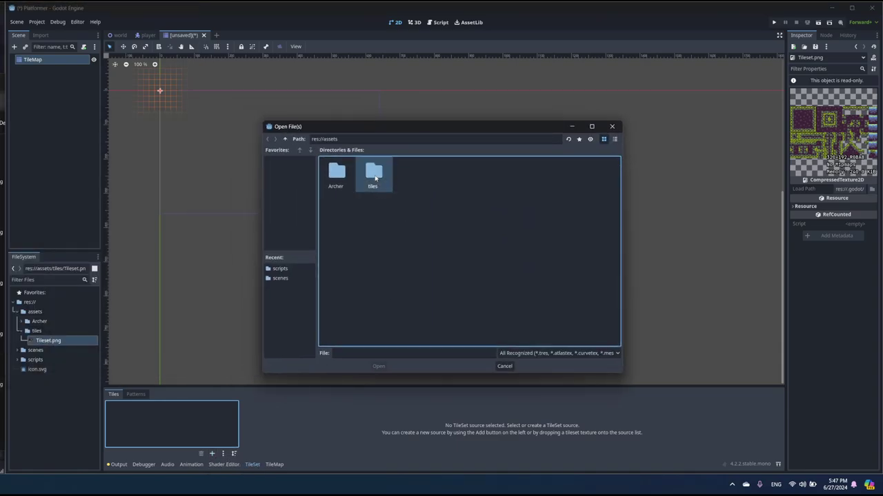
double_click(375, 174)
double_click(333, 174)
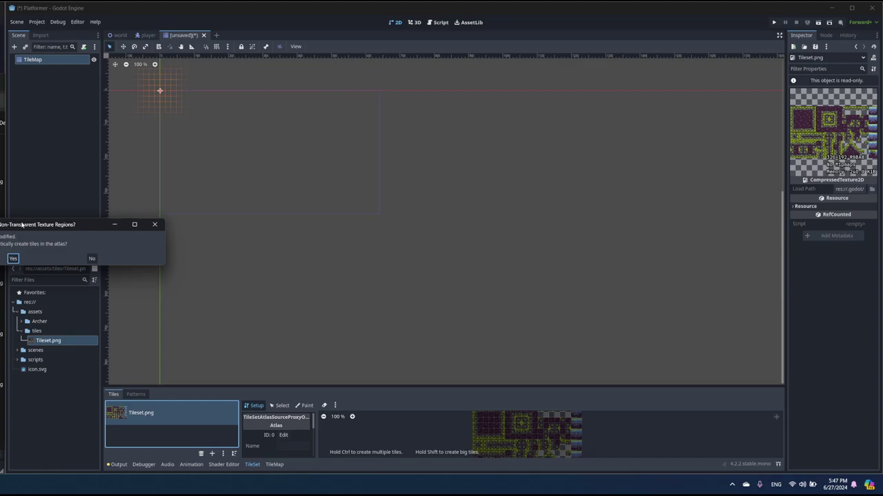
drag(25, 225, 365, 182)
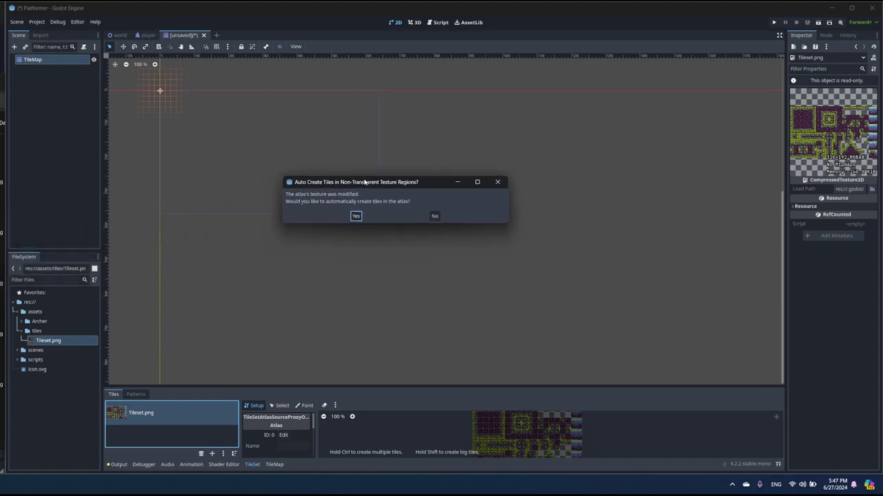
click(356, 216)
drag(532, 386, 535, 246)
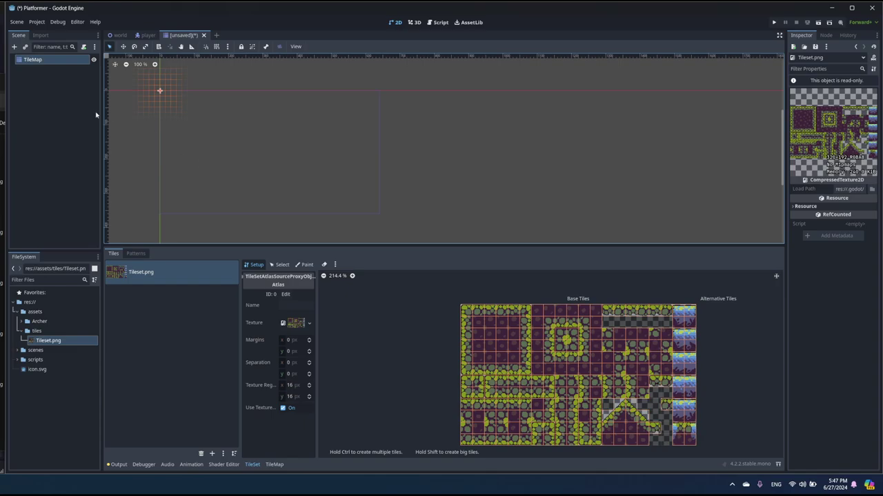
Add one physics layer to the TileMap's TileSet in the Inspector.
click(34, 61)
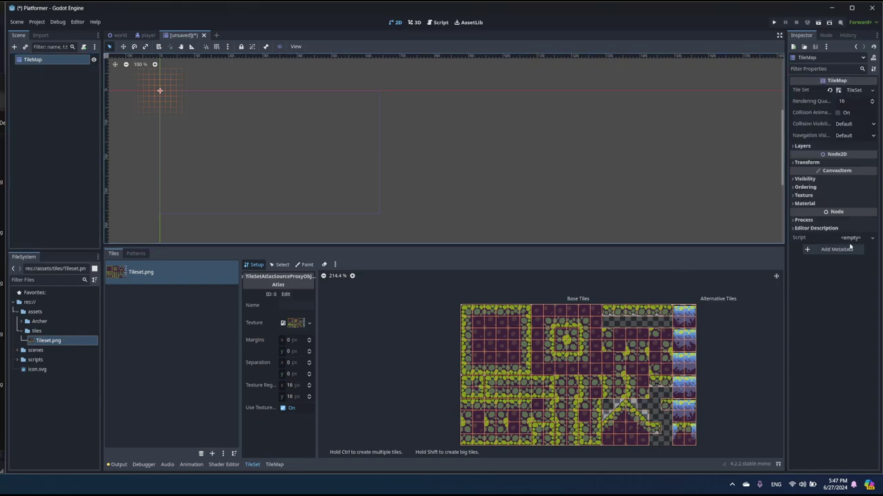
click(817, 146)
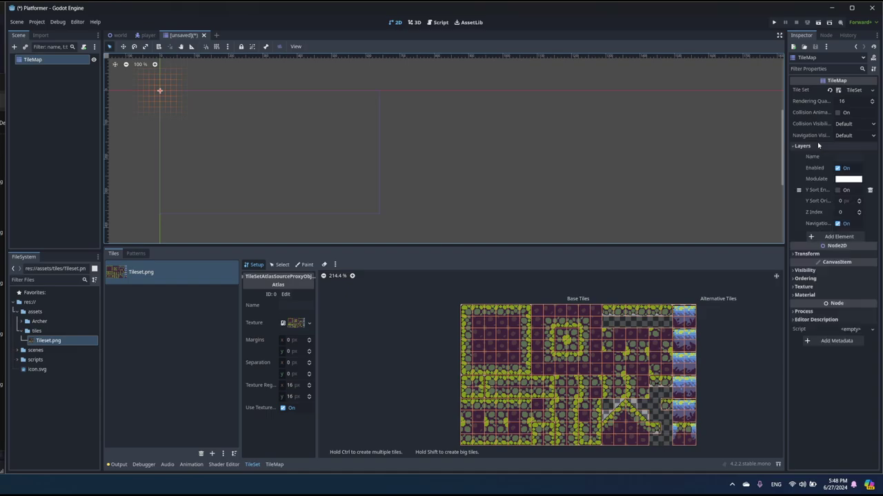
click(818, 146)
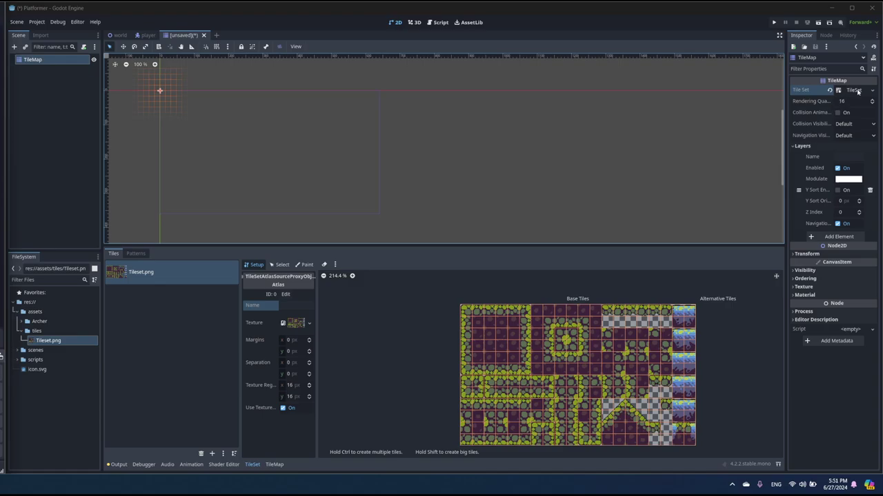
click(857, 92)
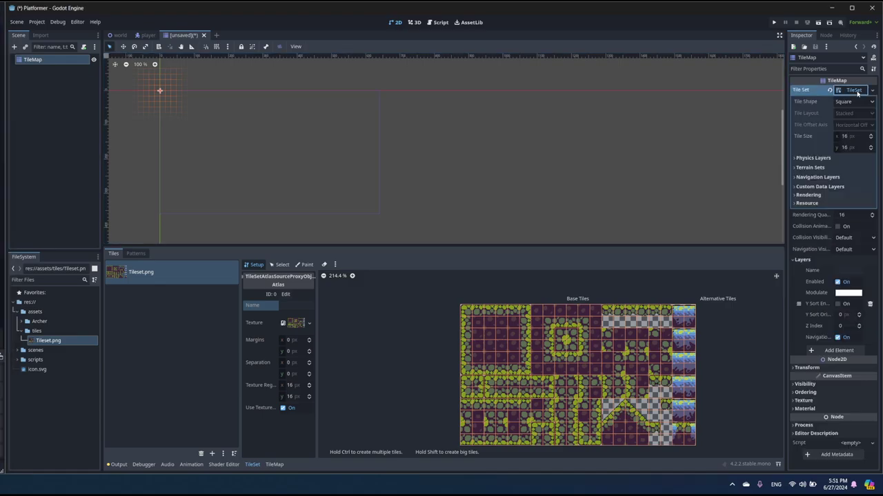
click(814, 158)
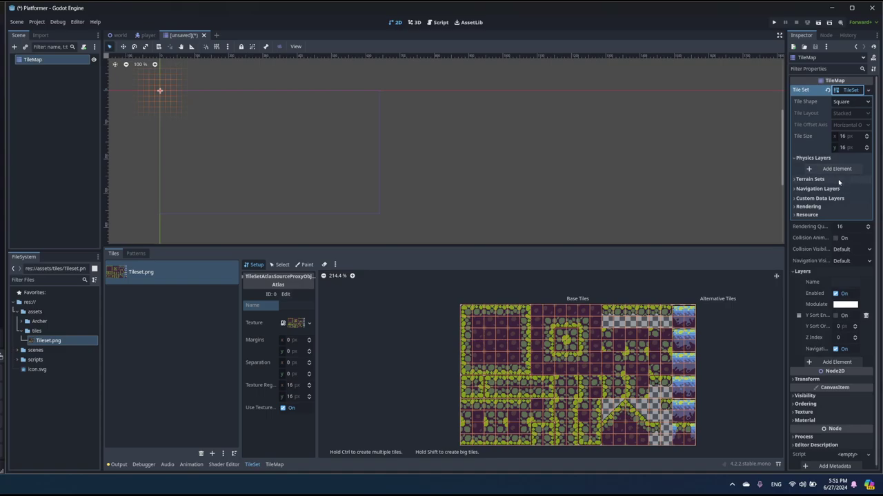
click(843, 169)
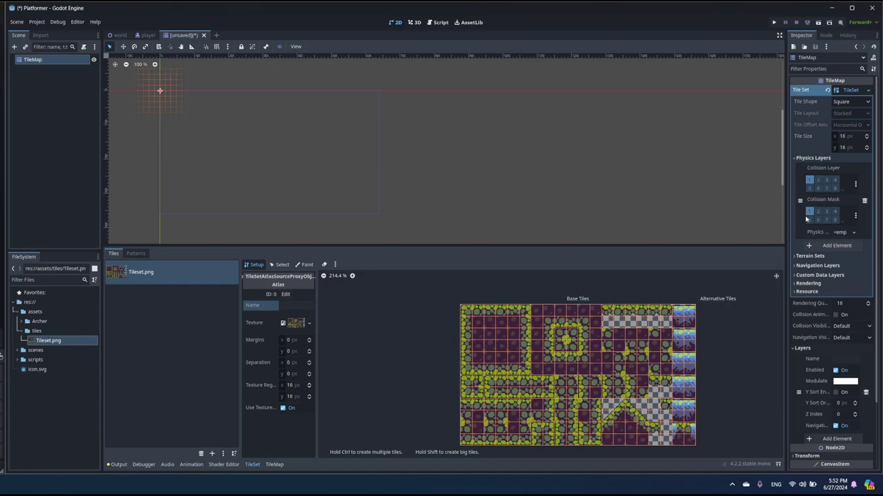
Switch the TileSet editor to Paint mode with Physics Layer 0 selected.
click(306, 265)
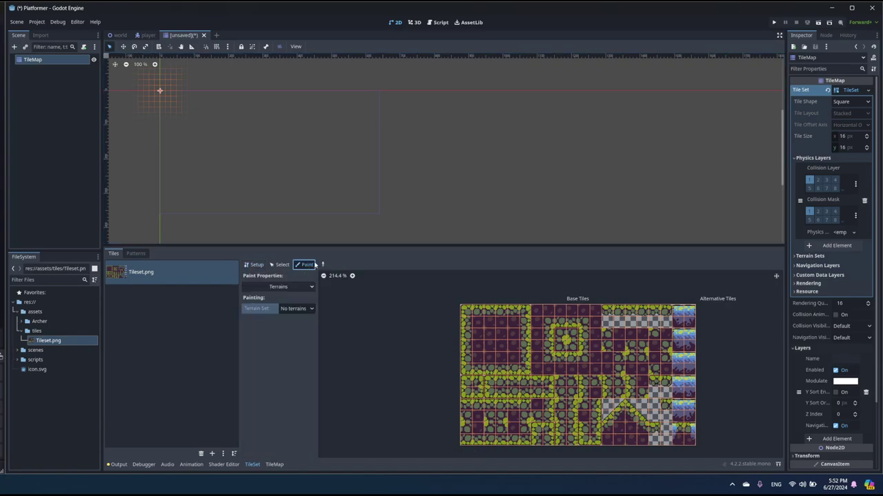
click(310, 287)
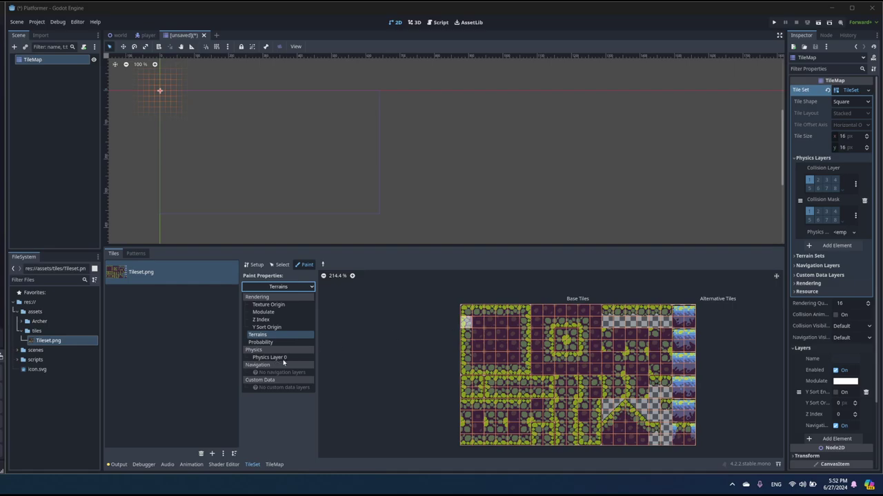
click(277, 359)
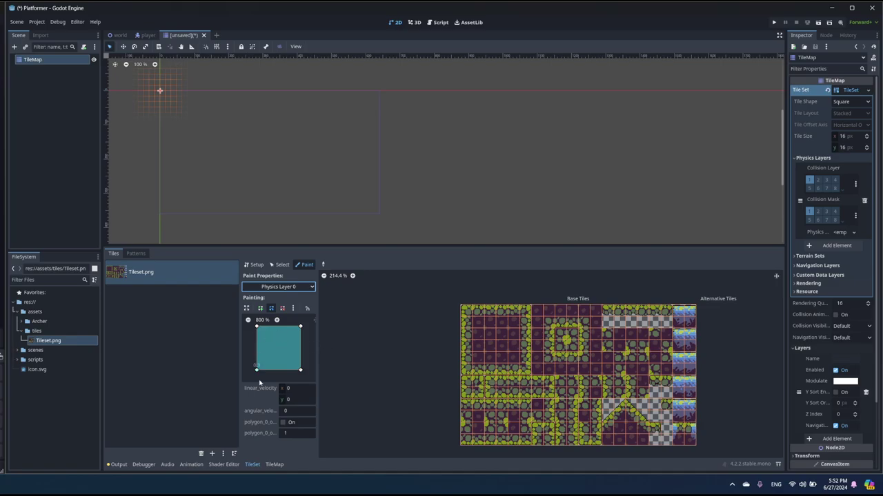
Paint square collision polygons across the atlas tile rows, reusing a picked shape.
mouse_move(465, 316)
mouse_down()
mouse_move(500, 367)
mouse_move(472, 325)
mouse_move(476, 313)
mouse_move(591, 316)
mouse_up()
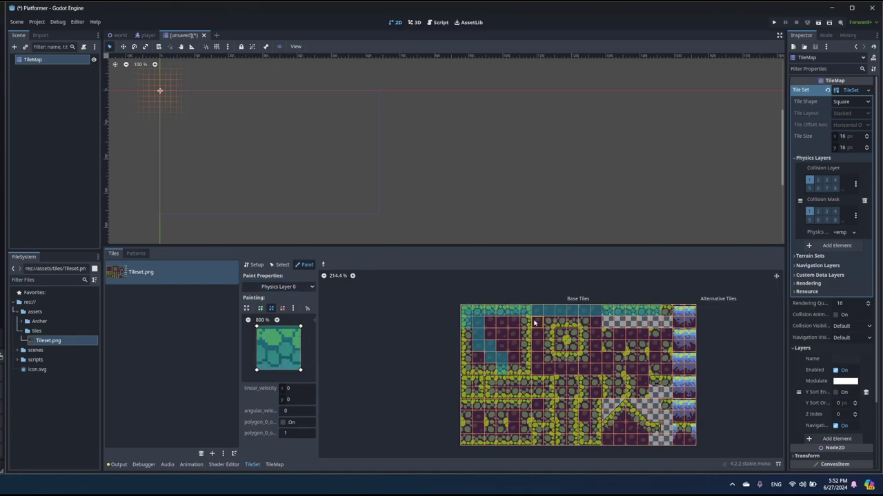
mouse_move(487, 322)
mouse_down()
mouse_move(638, 326)
mouse_move(621, 321)
mouse_move(669, 311)
mouse_move(670, 337)
mouse_move(465, 342)
mouse_move(542, 353)
mouse_move(664, 349)
mouse_move(586, 340)
mouse_move(465, 350)
mouse_move(654, 365)
mouse_up()
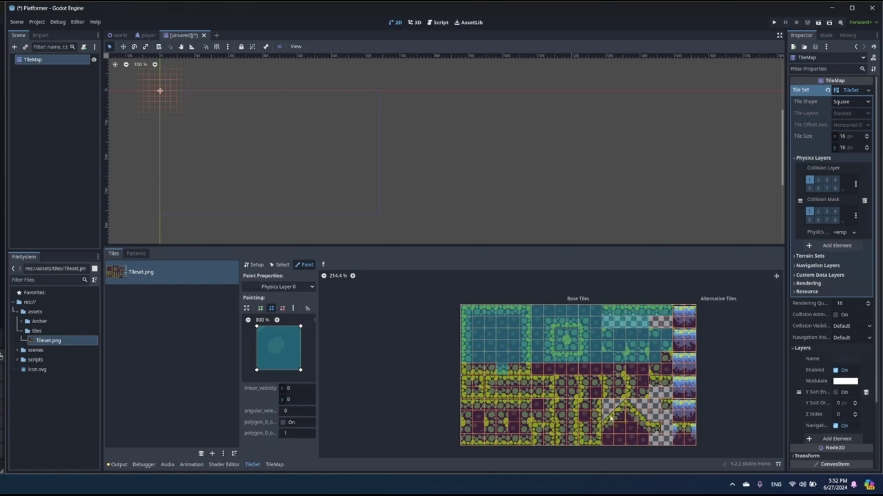
right_click(665, 357)
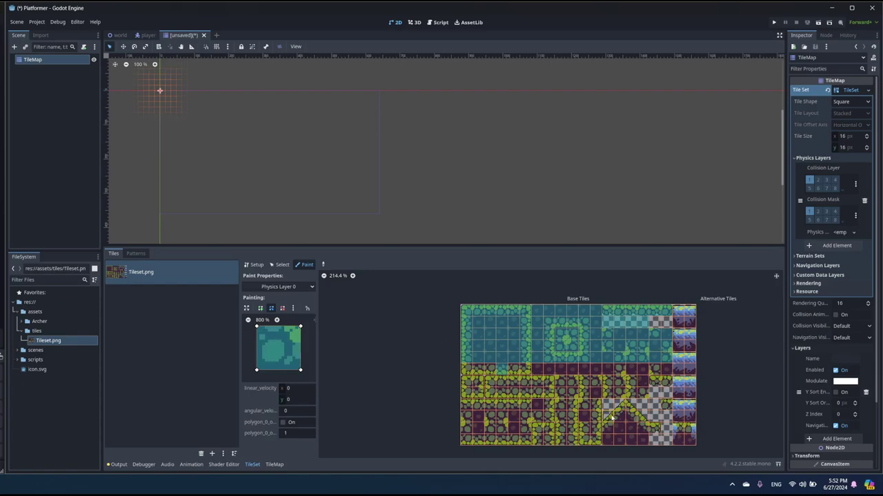
mouse_move(471, 371)
mouse_down()
mouse_move(664, 374)
mouse_move(657, 382)
mouse_move(464, 384)
mouse_move(495, 395)
mouse_move(635, 397)
mouse_up()
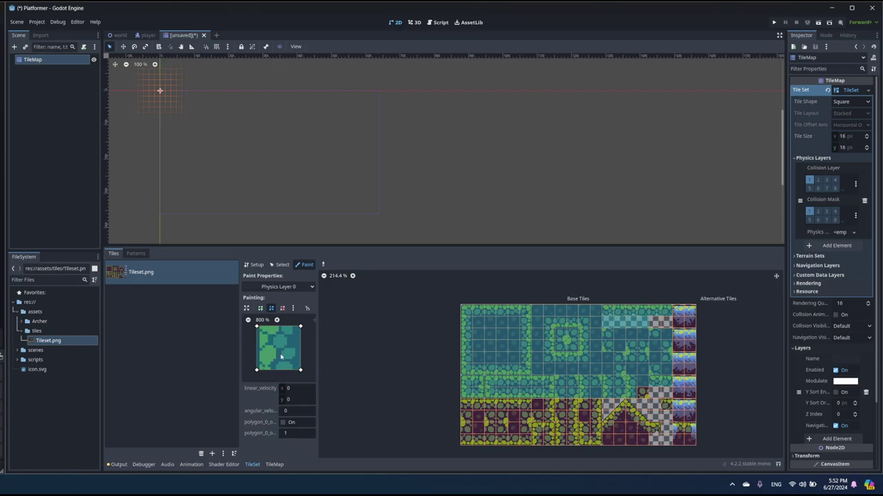
mouse_move(462, 404)
mouse_down()
mouse_move(595, 407)
mouse_move(593, 438)
mouse_move(466, 435)
mouse_move(466, 419)
mouse_move(577, 422)
mouse_move(469, 428)
mouse_up()
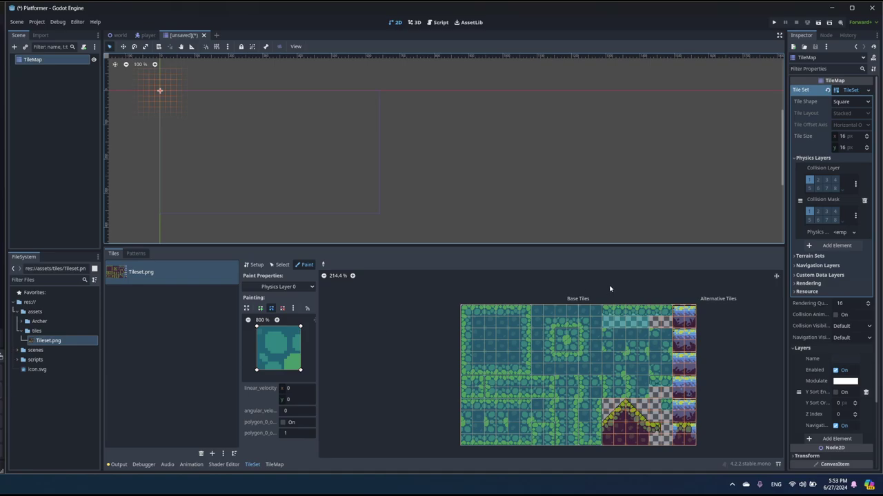
click(820, 258)
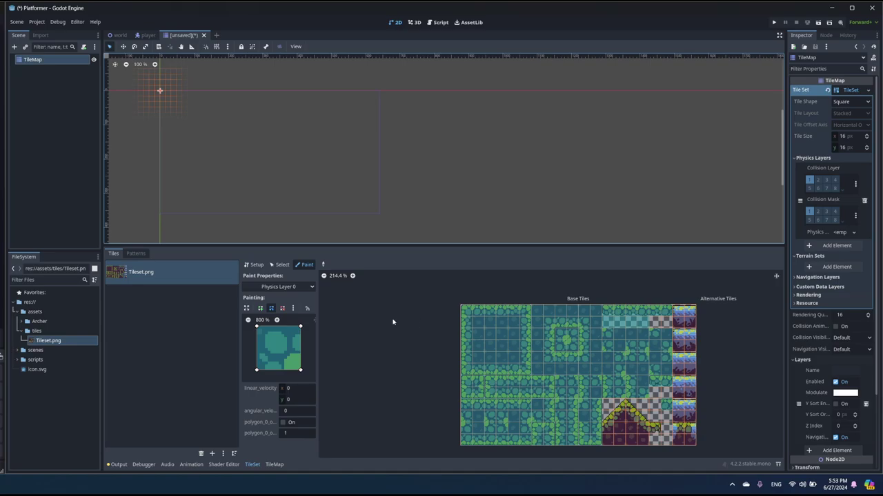
Switch painting to Terrains, add a terrain set, and select Terrain Set 0.
click(300, 287)
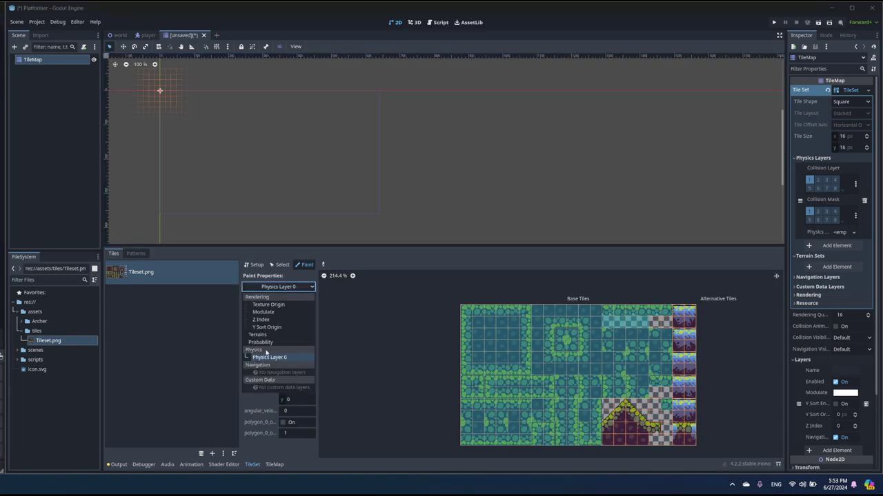
click(266, 335)
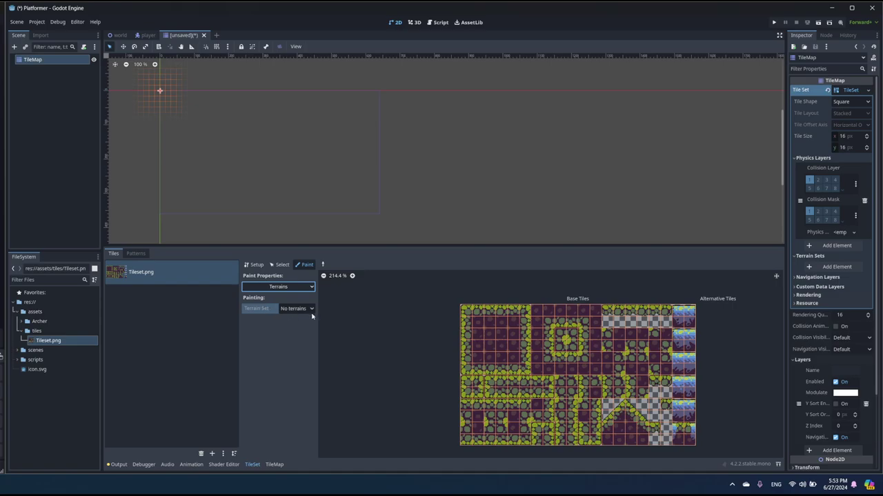
click(837, 267)
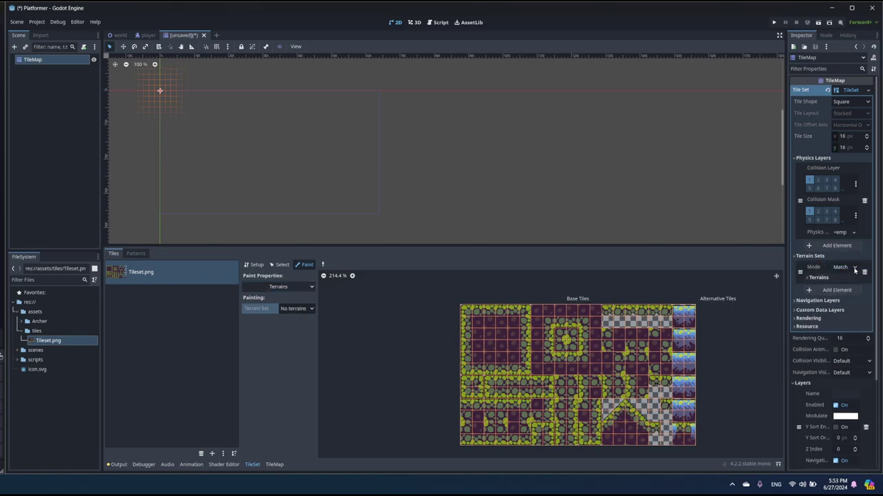
click(854, 269)
click(854, 269)
click(296, 308)
click(300, 326)
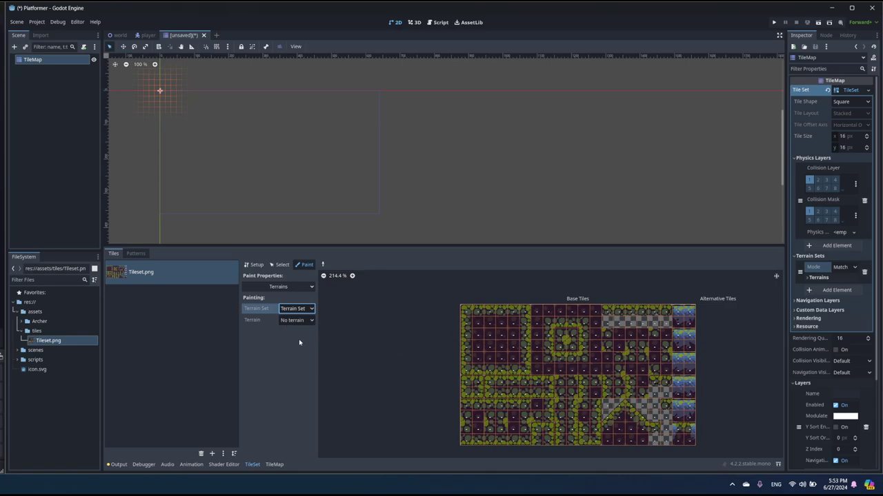
click(302, 323)
click(372, 333)
Add a terrain named 'swamp' and select it for painting.
click(826, 279)
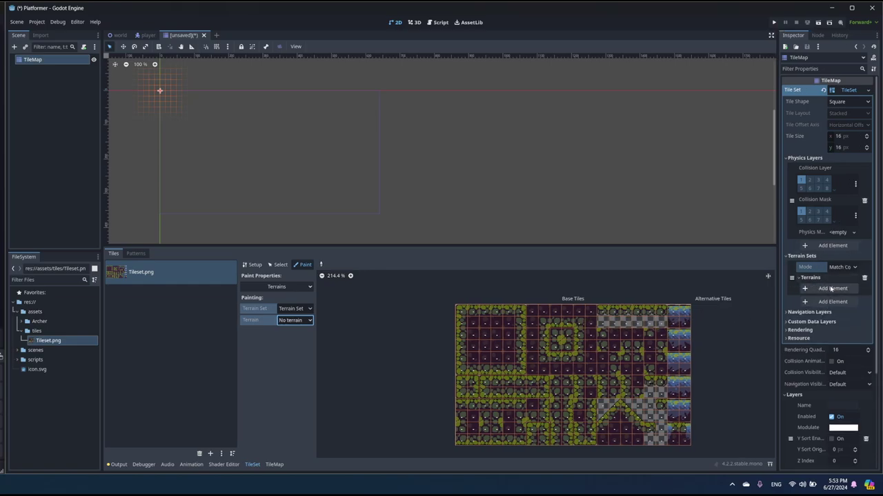
click(826, 288)
click(835, 288)
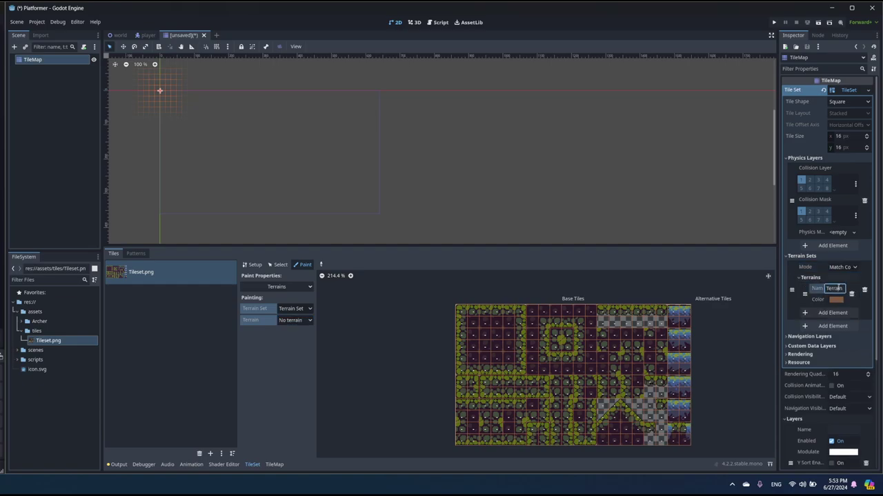
double_click(834, 288)
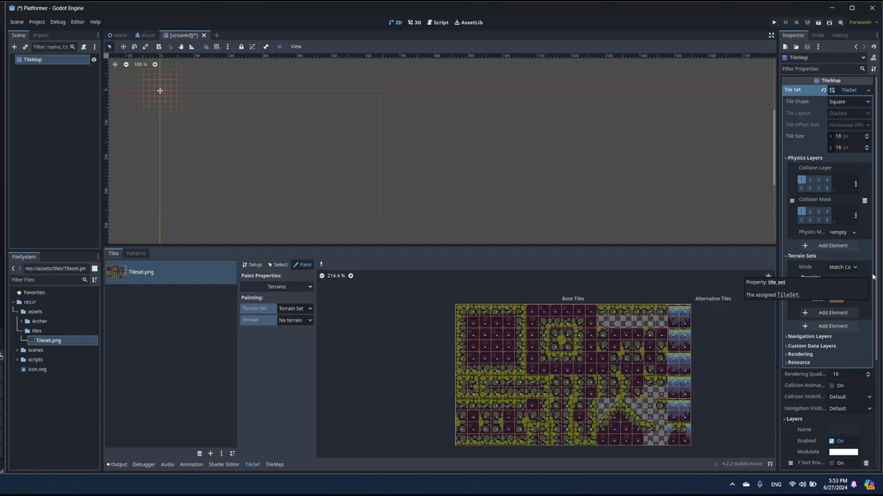
text(swamp)
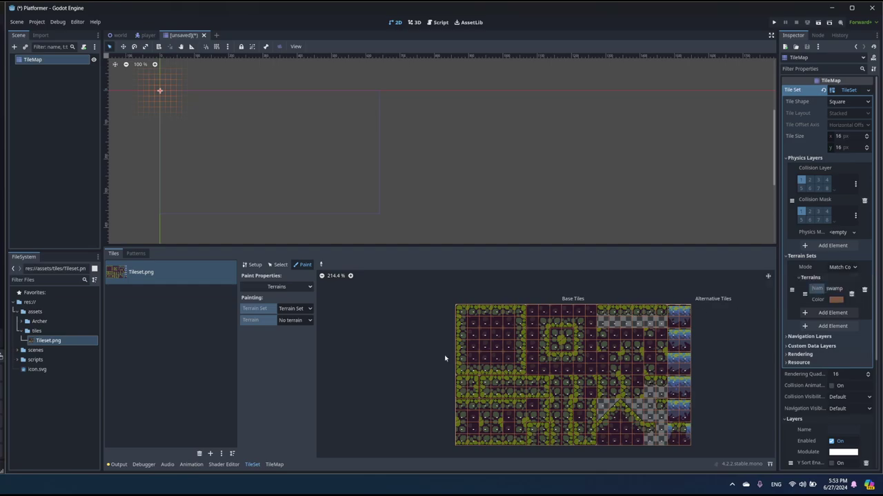
click(295, 321)
click(303, 342)
Zoom into the atlas and paint swamp terrain on the top-left tile and tile (2,2).
scroll(495, 345, up, 1)
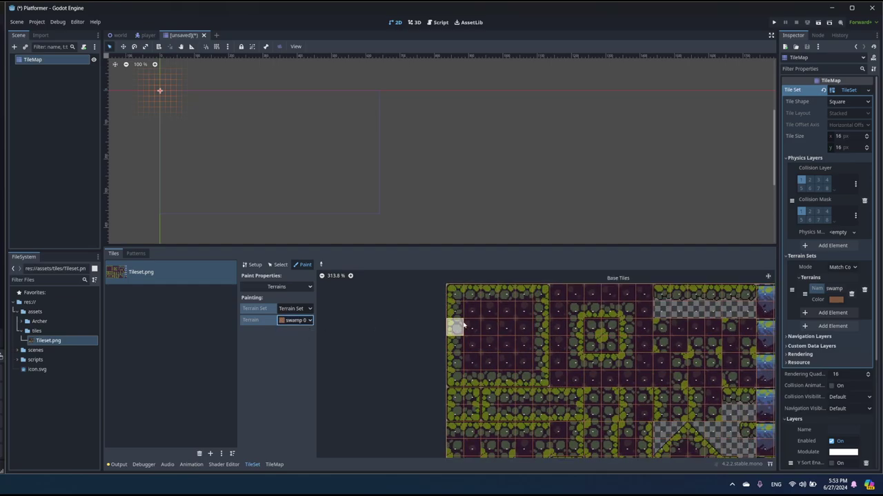
scroll(483, 345, up, 1)
scroll(511, 348, up, 1)
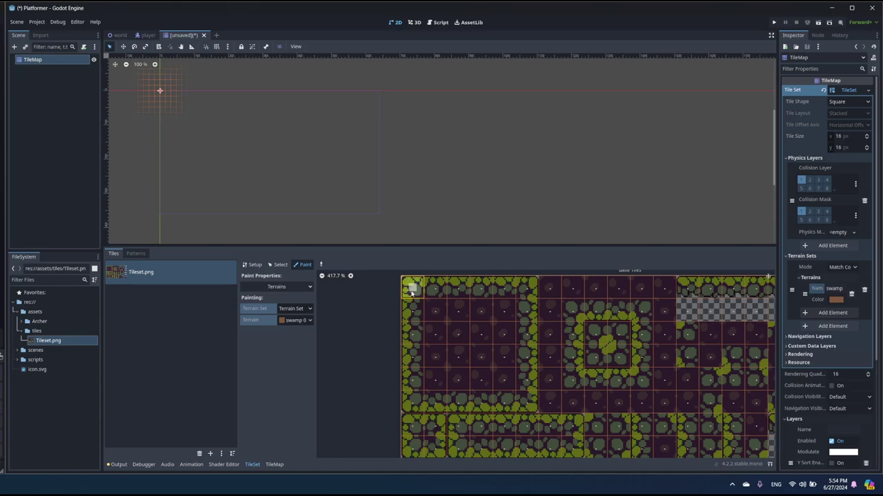
click(414, 289)
click(459, 336)
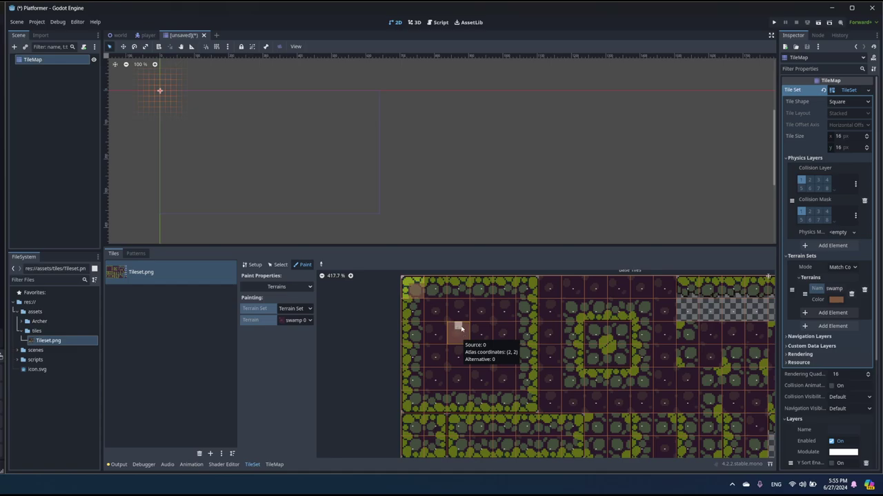
Mark tiles (2,2), (2,1), (1,1), (1,2), (1,3) and neighbours below as swamp.
click(461, 334)
drag(464, 306, 448, 312)
click(429, 311)
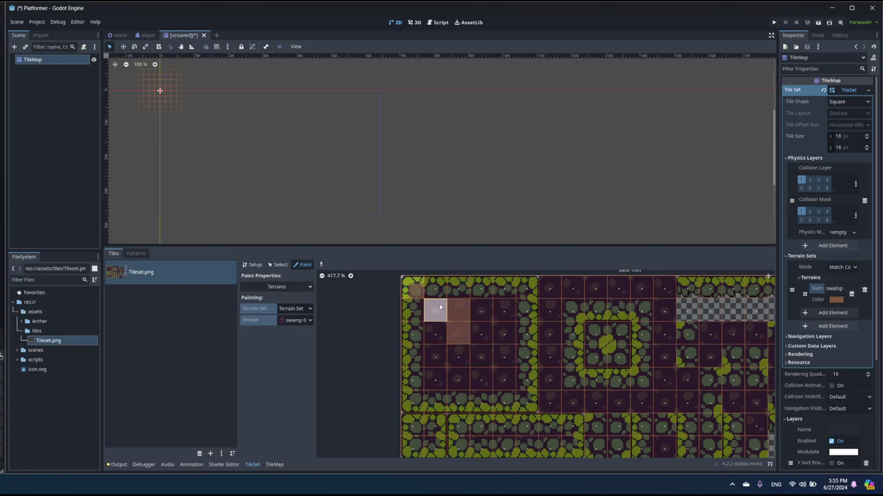
click(434, 341)
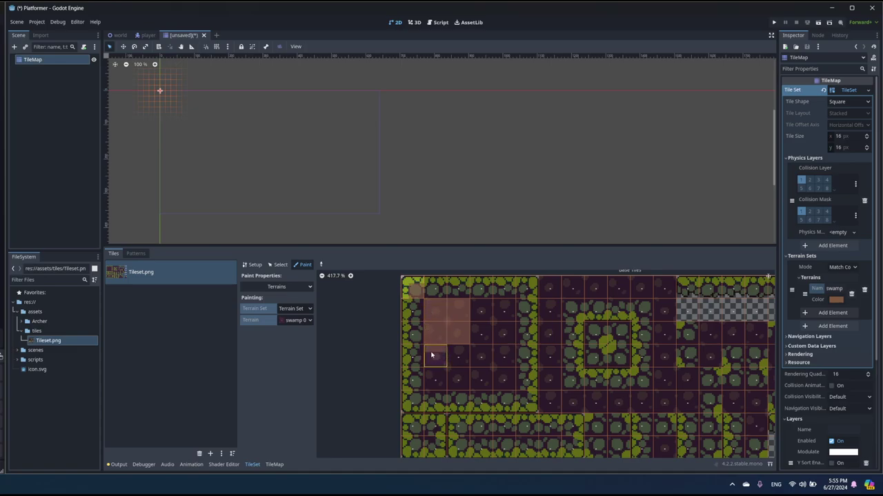
click(436, 360)
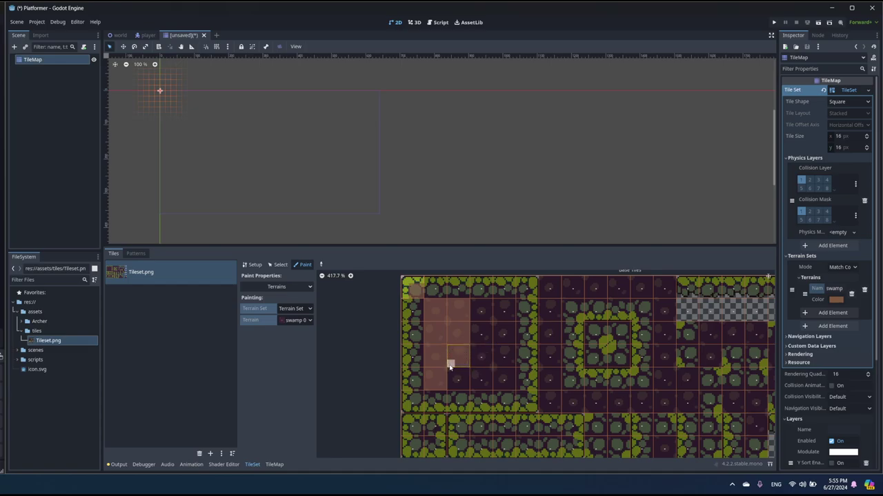
click(450, 362)
click(461, 384)
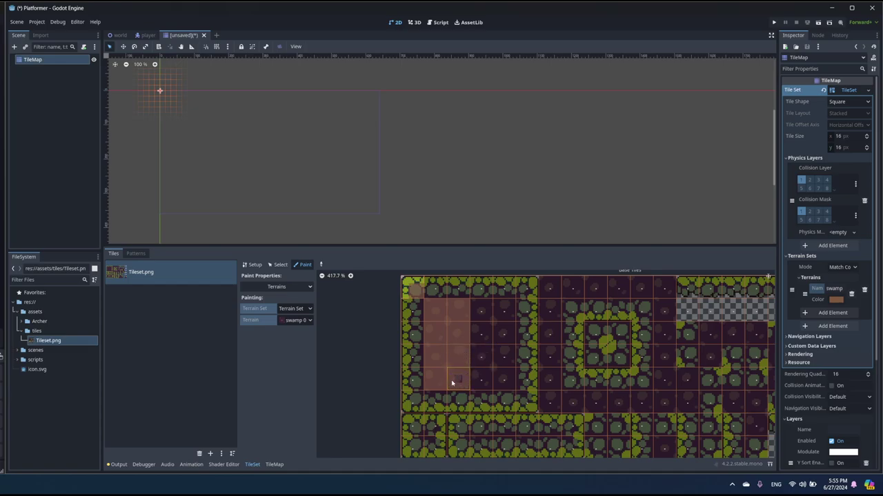
Mark the top-edge tiles and the right column down to the lower corner as swamp.
click(483, 312)
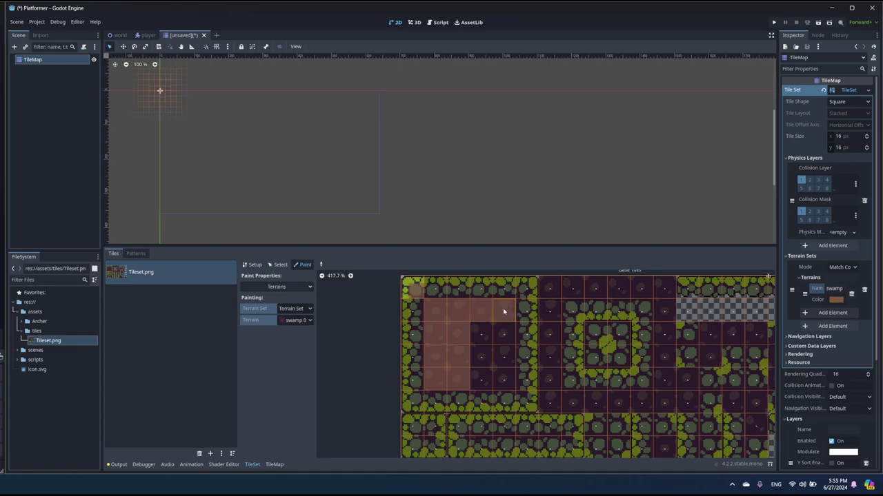
click(505, 309)
click(507, 336)
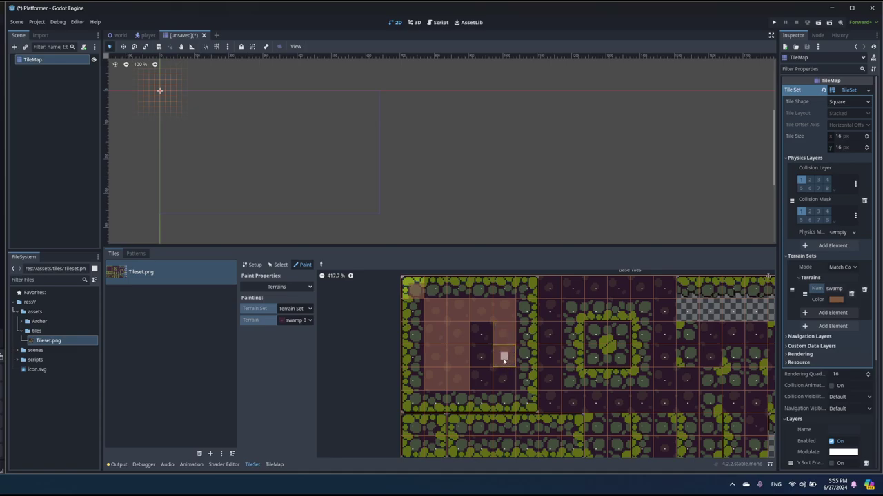
click(504, 358)
click(506, 386)
click(488, 374)
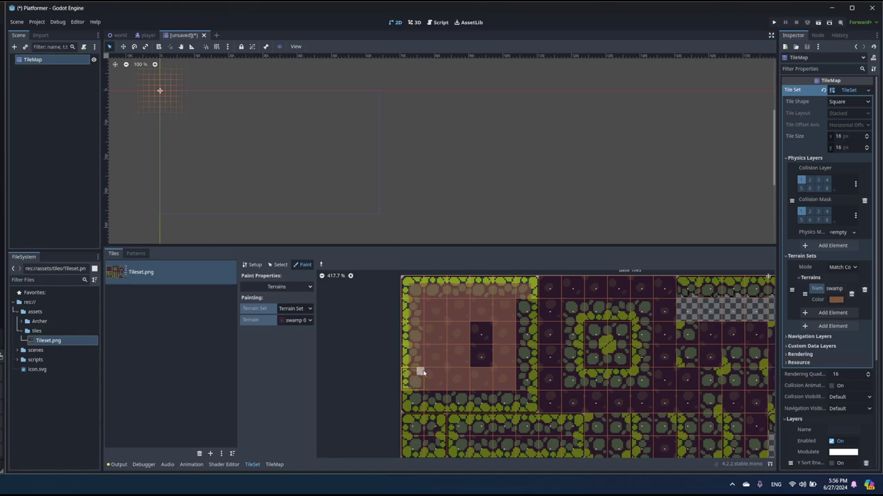
Paint swamp on the bottom border tiles, both dark centre tiles and the top-right bush tile.
click(419, 399)
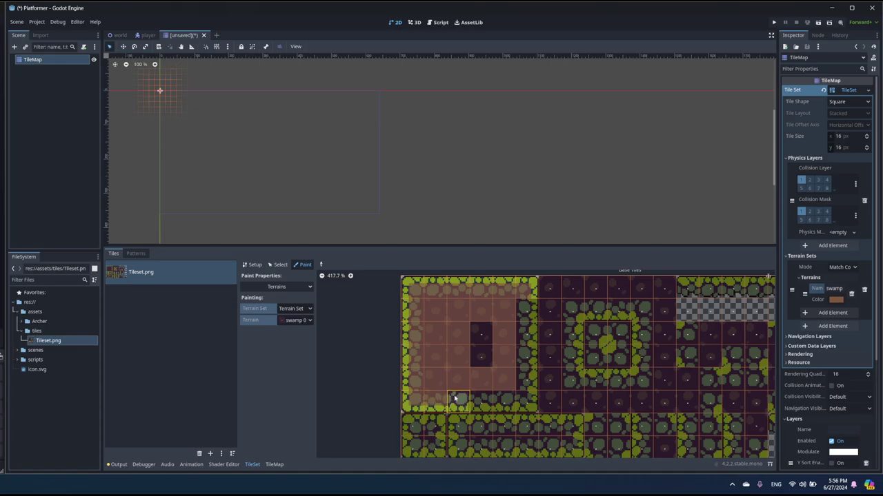
drag(449, 402, 473, 396)
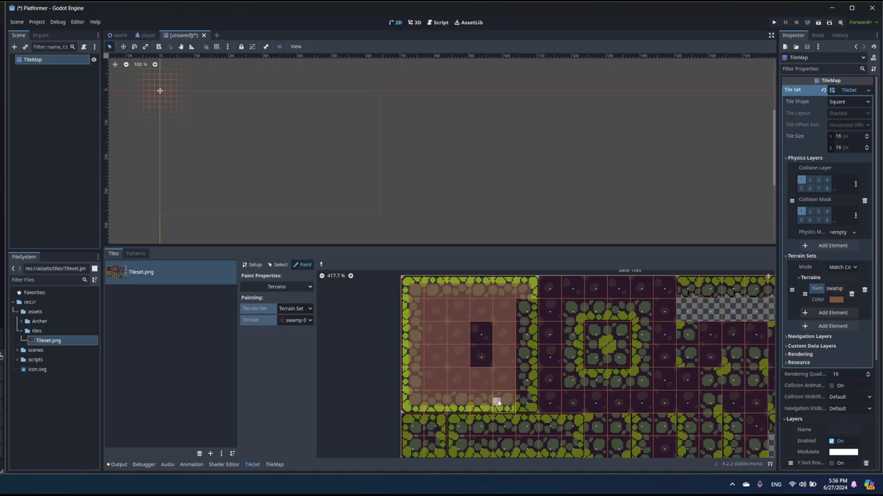
drag(497, 401, 516, 398)
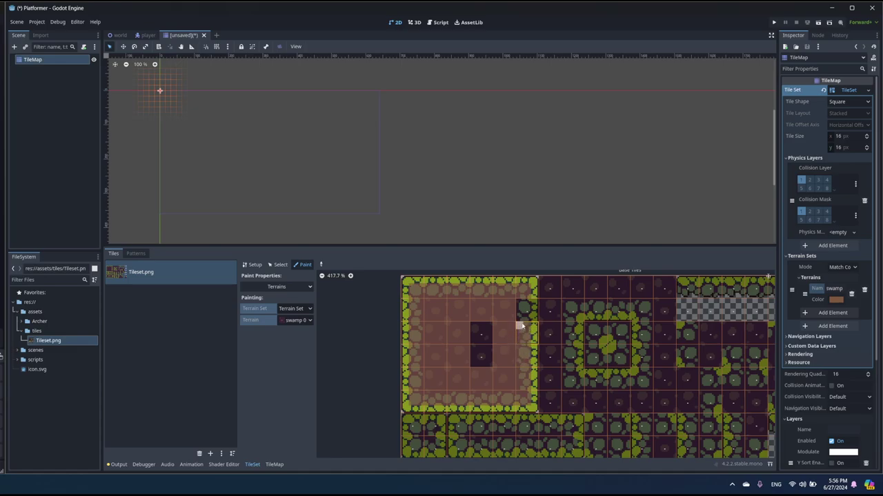
click(484, 334)
mouse_move(478, 357)
mouse_down()
mouse_move(489, 355)
mouse_move(482, 365)
mouse_up()
click(522, 316)
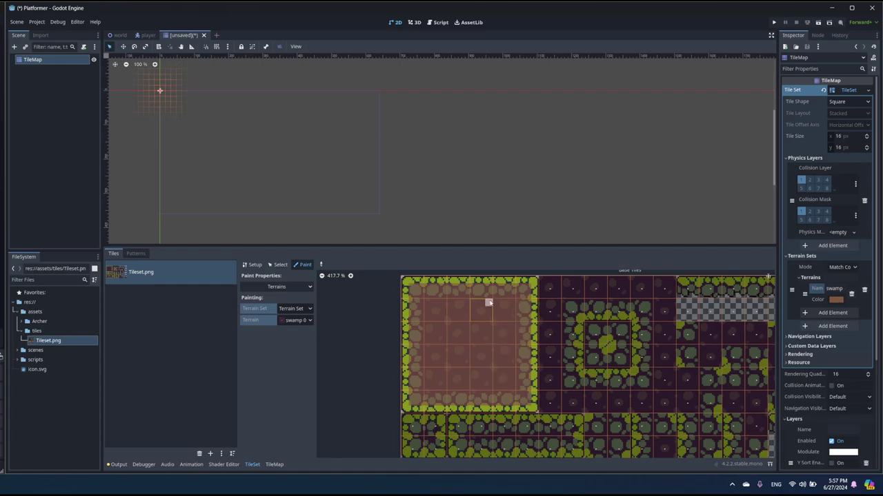
scroll(616, 356, down, 3)
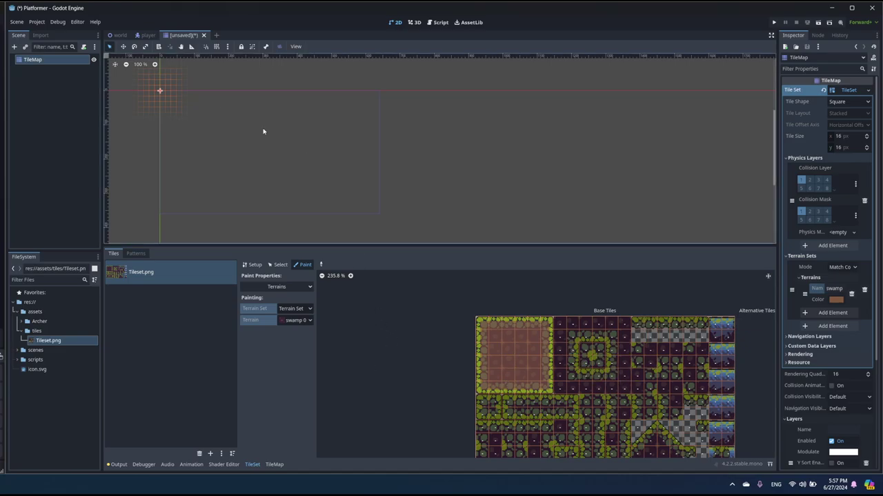
Return to the unsaved TileMap scene and save it as tile_map.tscn.
click(122, 35)
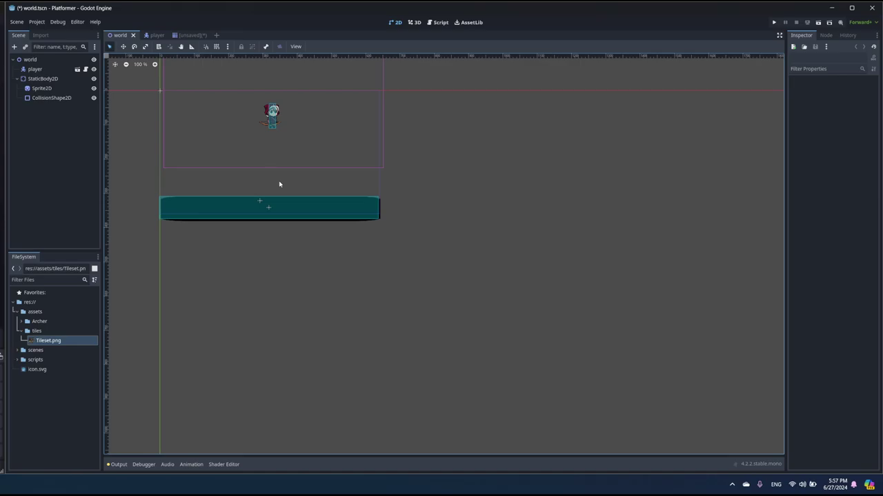
scroll(140, 177, up, 3)
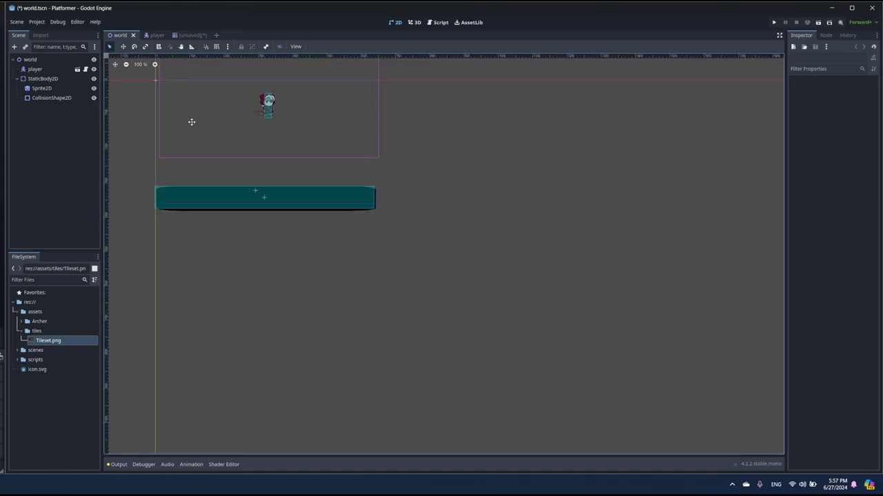
click(192, 35)
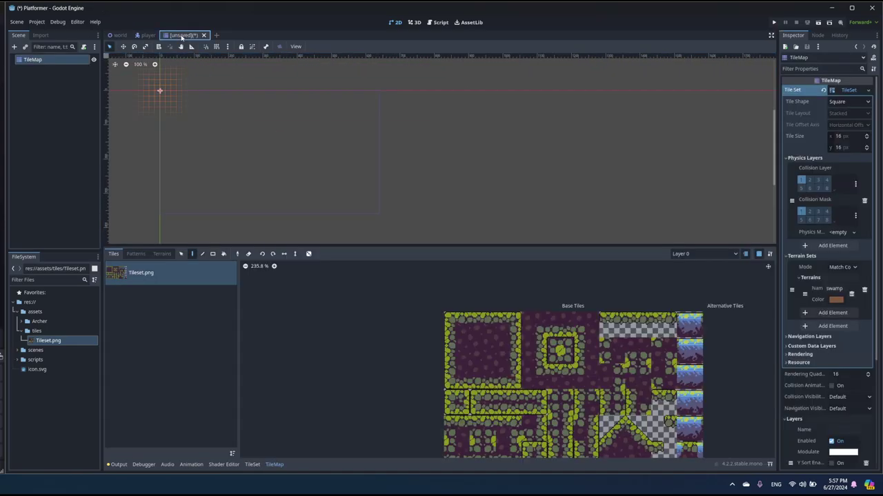
double_click(49, 60)
key(Return)
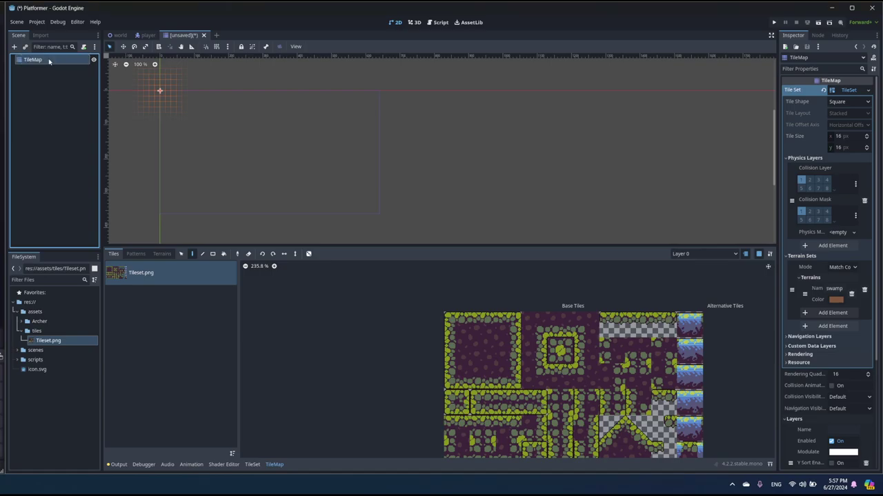
key(ctrl+s)
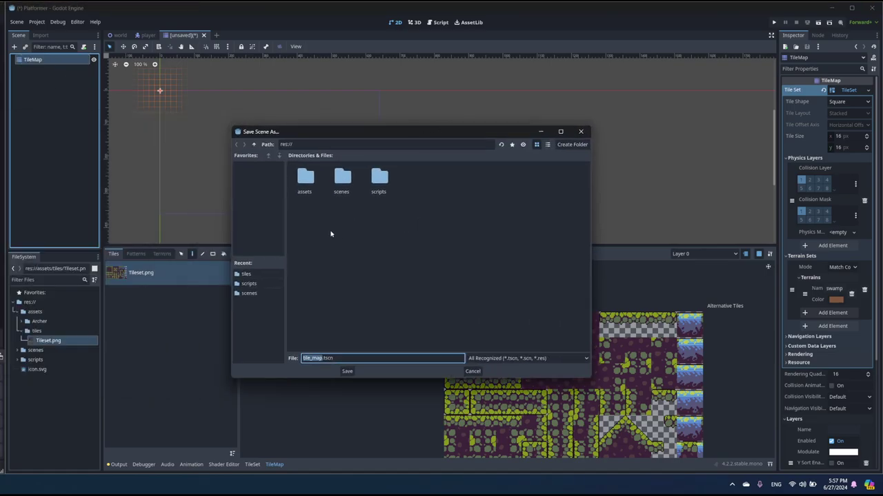
double_click(341, 178)
click(347, 371)
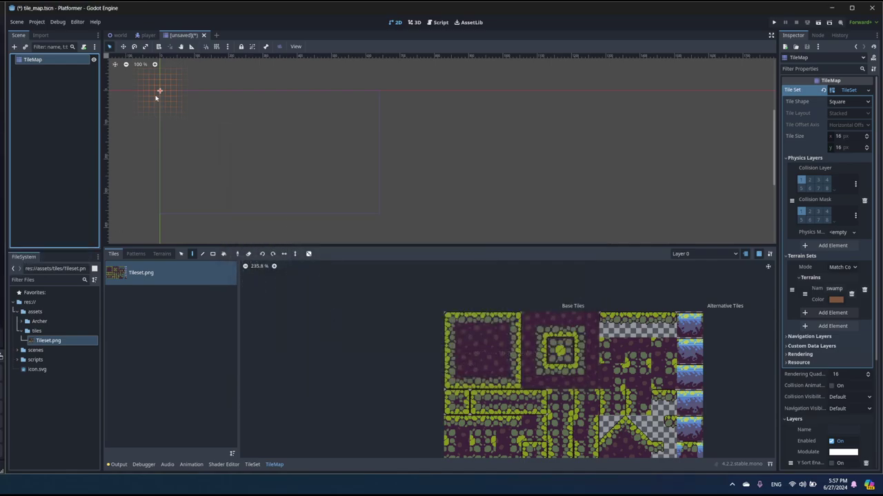
Instance tile_map.tscn as a child of the world node and pick the atlas's top-left tile.
click(115, 35)
click(31, 59)
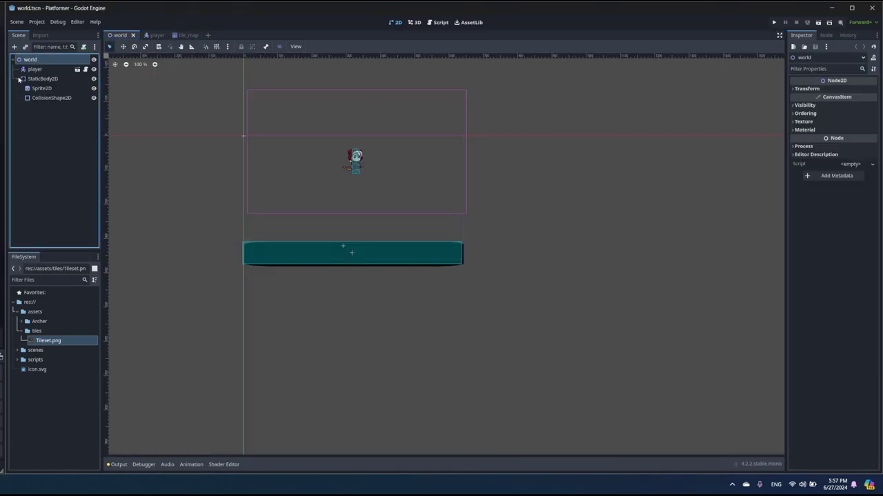
click(17, 79)
click(25, 46)
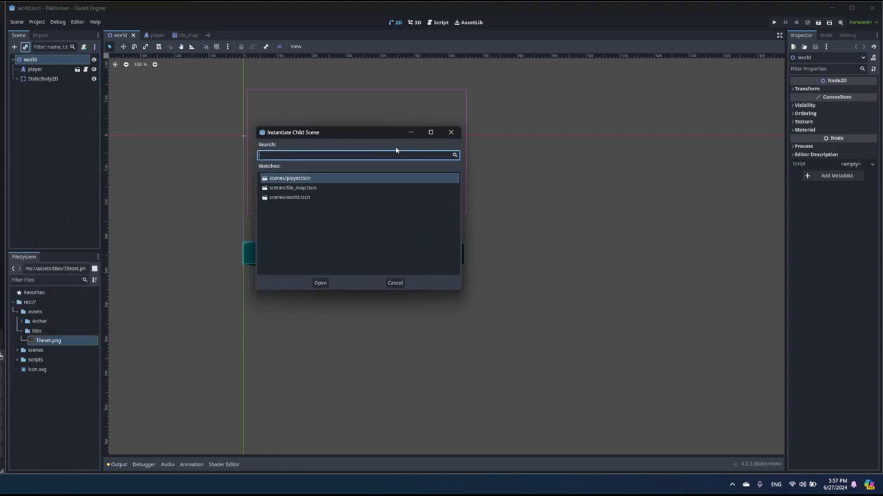
click(292, 188)
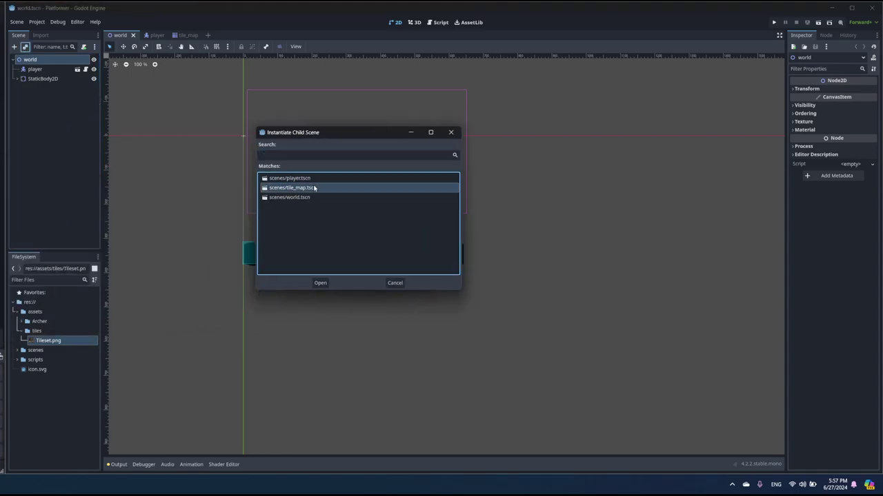
click(321, 283)
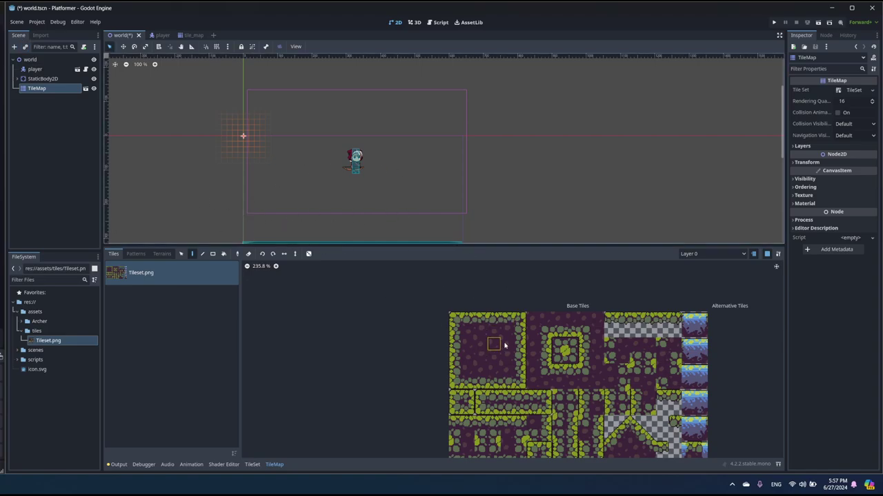
click(467, 333)
Paint a few test tiles from the Tiles atlas into the world TileMap, then undo them.
click(161, 254)
click(119, 253)
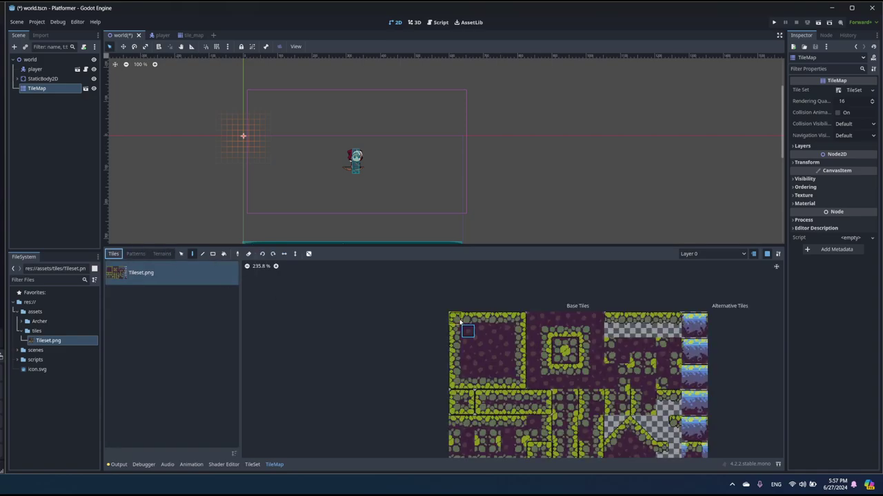
scroll(270, 201, up, 1)
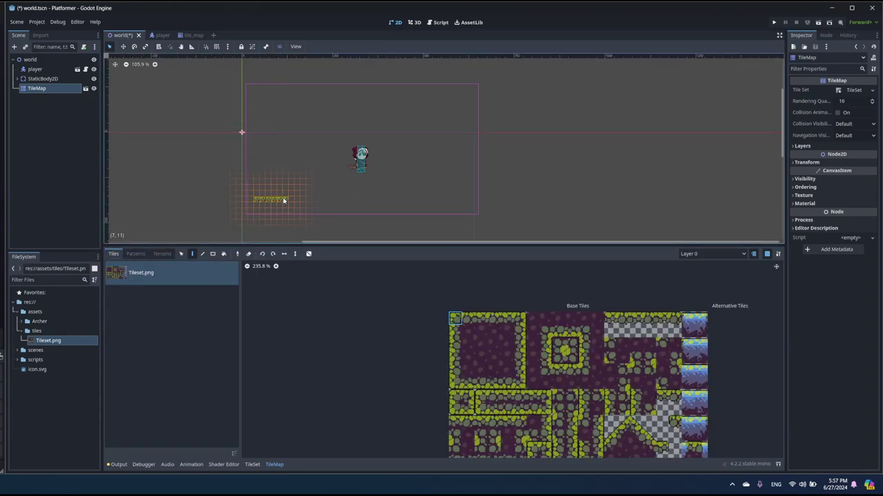
click(269, 205)
click(468, 317)
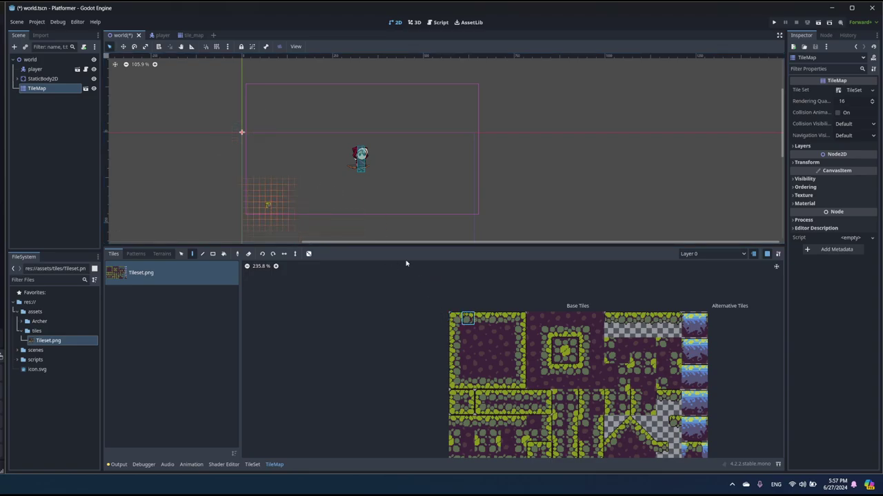
click(481, 318)
click(519, 318)
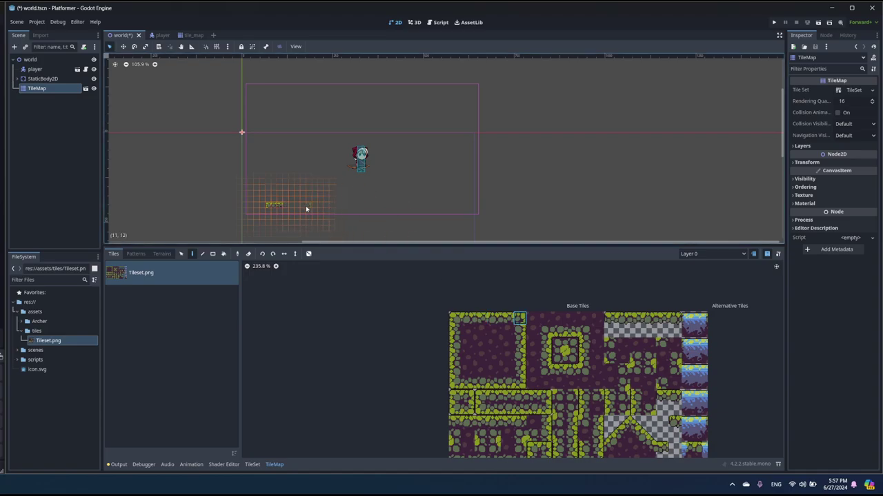
scroll(287, 209, up, 5)
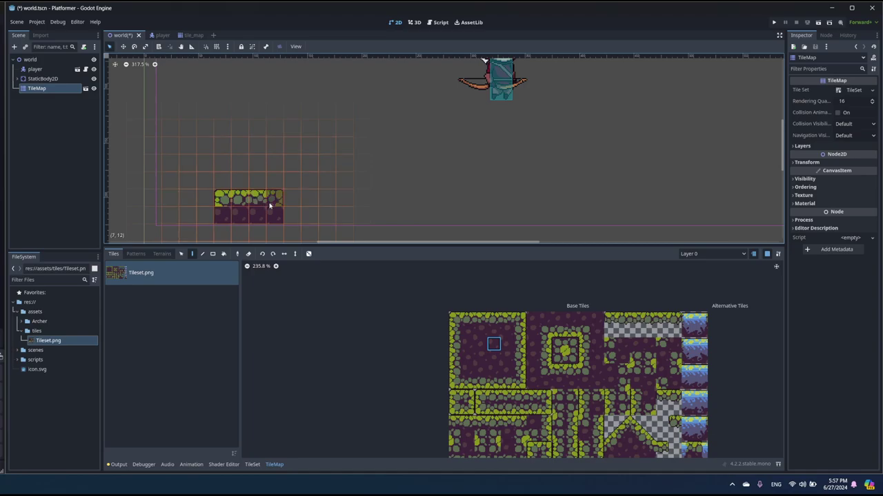
key(ctrl+z)
key(ctrl+z)
key(ctrl+z)
key(ctrl+z)
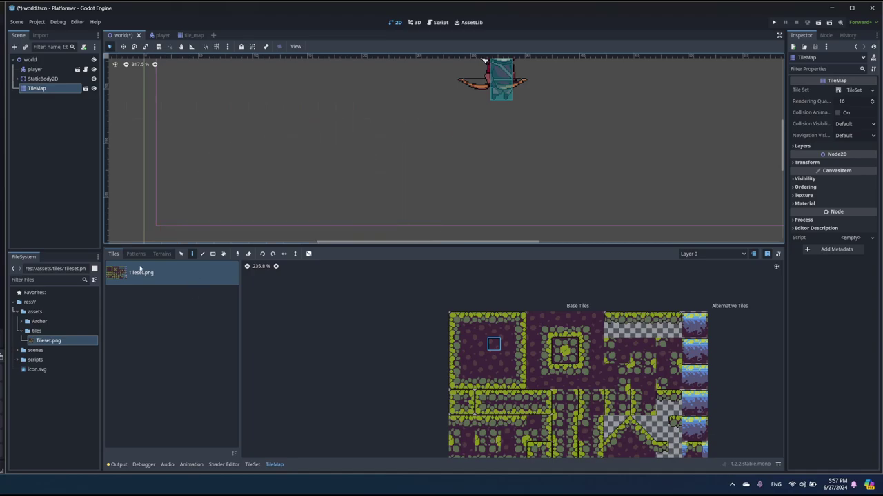
Choose the swamp 0 terrain, paint a trial swamp patch, then erase it.
click(161, 255)
click(149, 276)
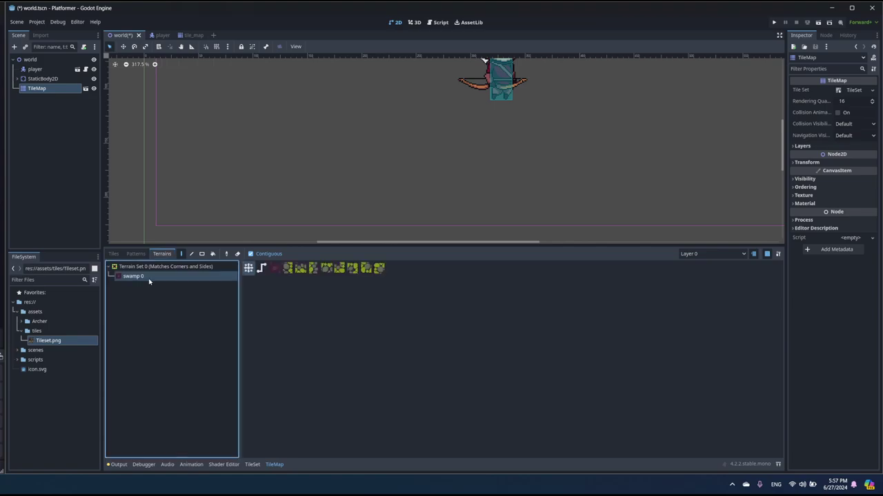
scroll(359, 169, down, 3)
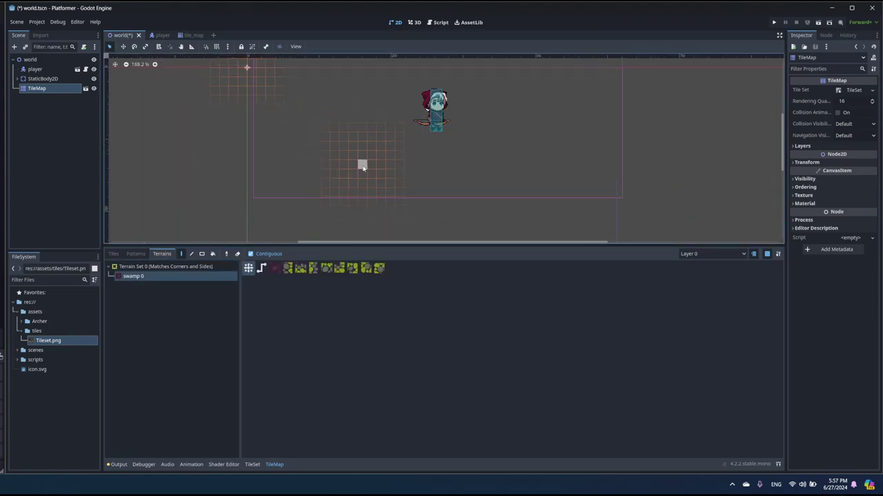
mouse_move(302, 164)
mouse_down()
mouse_move(370, 141)
mouse_move(344, 156)
mouse_move(291, 161)
mouse_move(365, 170)
mouse_move(362, 146)
mouse_move(312, 136)
mouse_move(366, 144)
mouse_move(313, 161)
mouse_move(387, 155)
mouse_move(382, 169)
mouse_move(385, 131)
mouse_move(376, 145)
mouse_move(329, 143)
mouse_move(350, 132)
mouse_move(299, 126)
mouse_move(342, 122)
mouse_move(298, 126)
mouse_move(305, 135)
mouse_move(322, 120)
mouse_move(386, 140)
mouse_up()
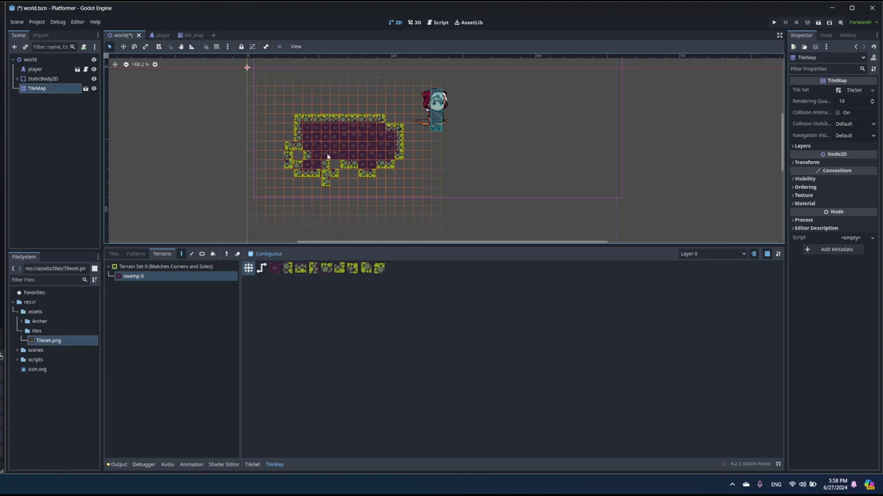
mouse_move(304, 164)
mouse_down()
mouse_move(341, 166)
mouse_move(329, 185)
mouse_move(340, 182)
mouse_move(316, 185)
mouse_move(309, 175)
mouse_move(365, 172)
mouse_up()
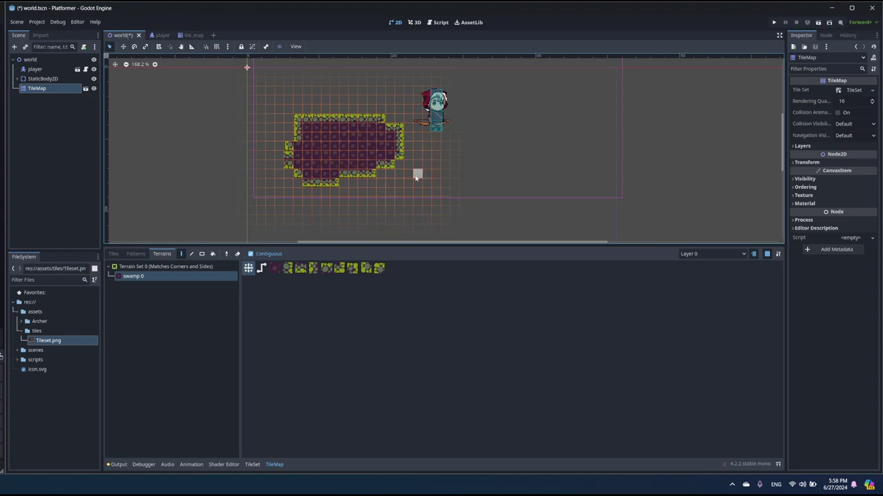
right_click(308, 168)
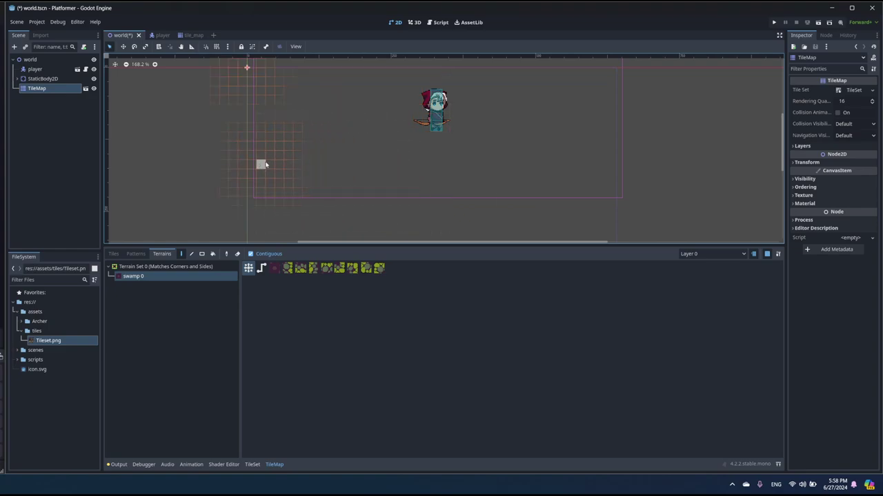
Draw long horizontal swamp terrain rows to form a thick ground platform.
drag(258, 155, 614, 156)
drag(263, 162, 605, 162)
scroll(608, 161, up, 1)
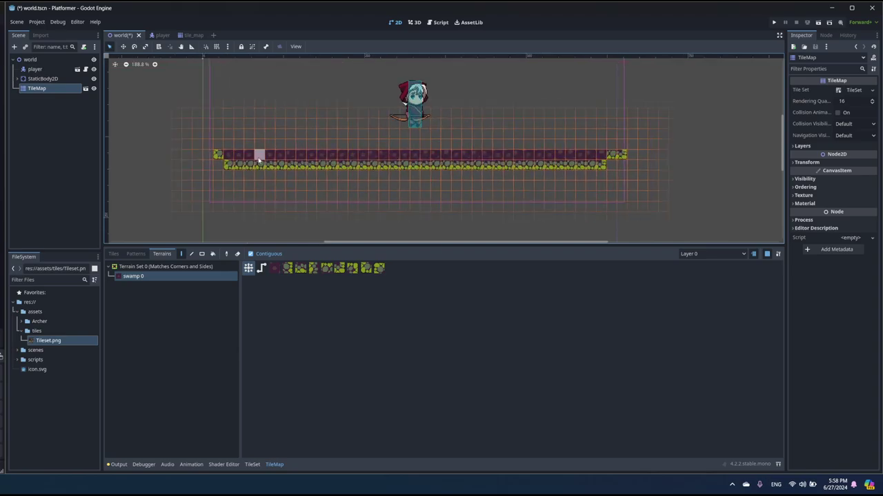
drag(227, 154, 600, 155)
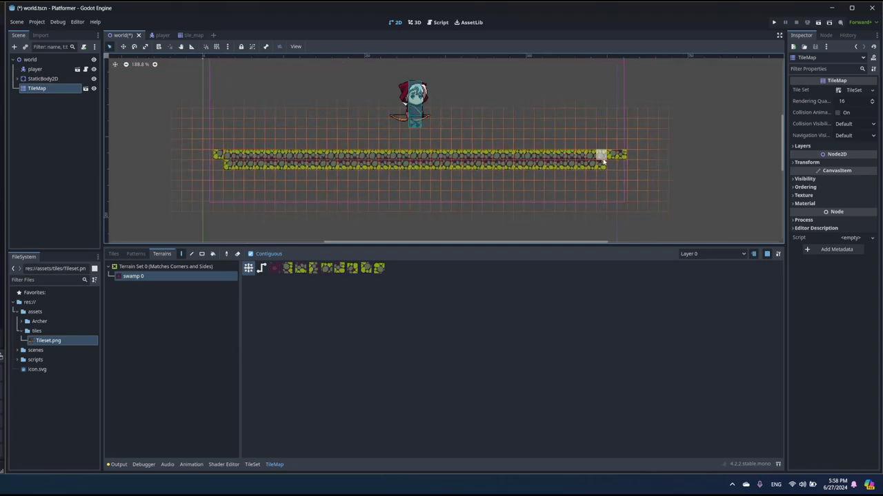
drag(228, 165, 606, 169)
mouse_move(232, 173)
mouse_down()
mouse_move(601, 180)
mouse_move(620, 153)
mouse_move(610, 149)
mouse_move(611, 136)
mouse_move(620, 142)
mouse_move(614, 135)
mouse_move(601, 146)
mouse_move(613, 126)
mouse_move(604, 122)
mouse_move(615, 123)
mouse_move(582, 149)
mouse_up()
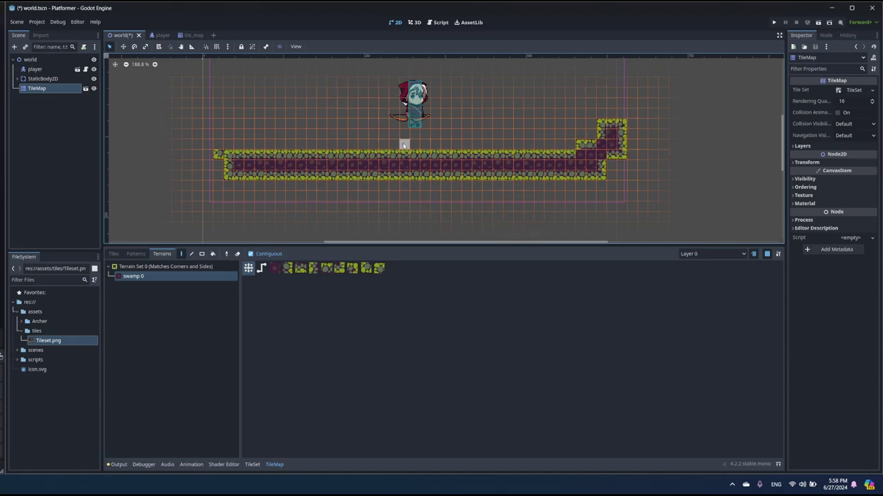
Add a raised two-tile bump and a terrain column with an overhanging top.
drag(404, 144, 433, 145)
mouse_move(258, 142)
mouse_down()
mouse_move(254, 124)
mouse_move(276, 147)
mouse_move(246, 145)
mouse_move(273, 124)
mouse_up()
scroll(466, 135, down, 2)
scroll(477, 133, down, 2)
scroll(442, 158, down, 1)
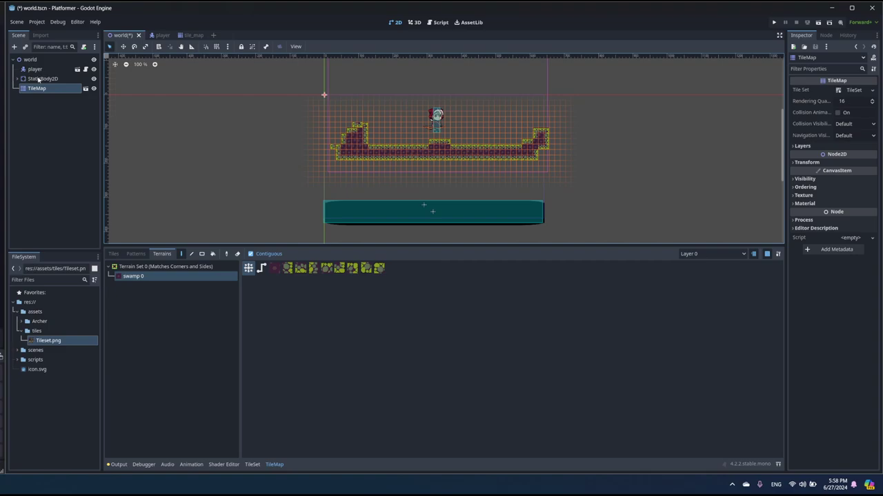
Delete the StaticBody2D ground block with its children, then reselect the TileMap node.
click(392, 212)
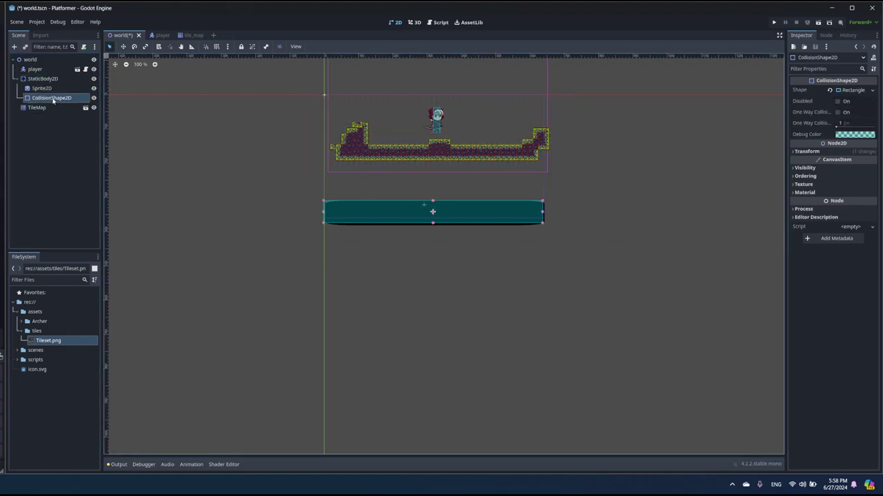
click(43, 78)
right_click(51, 79)
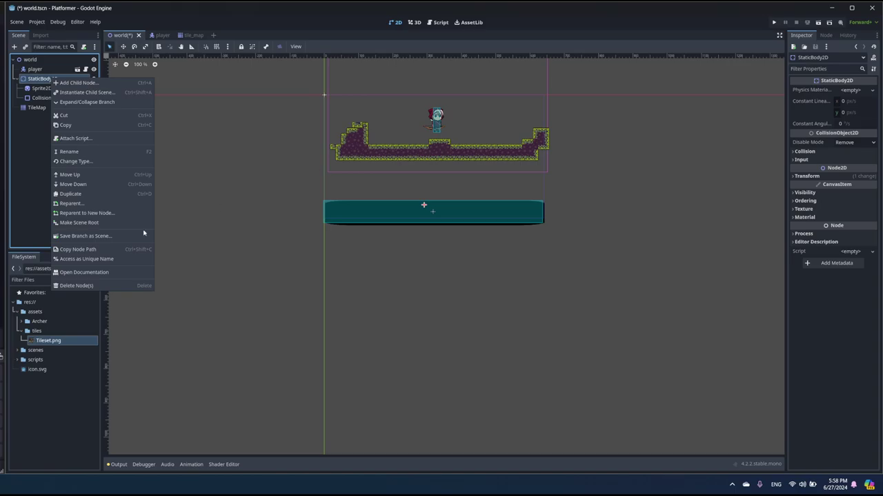
click(105, 286)
key(Return)
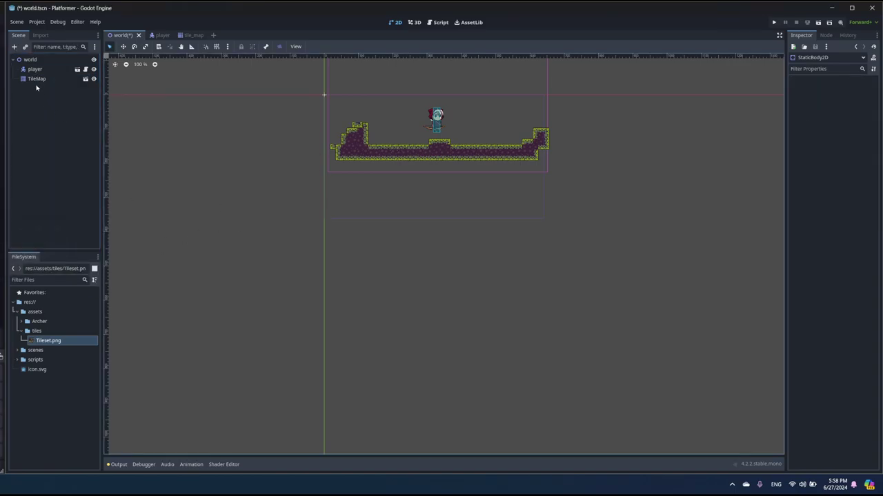
click(36, 78)
scroll(413, 184, up, 3)
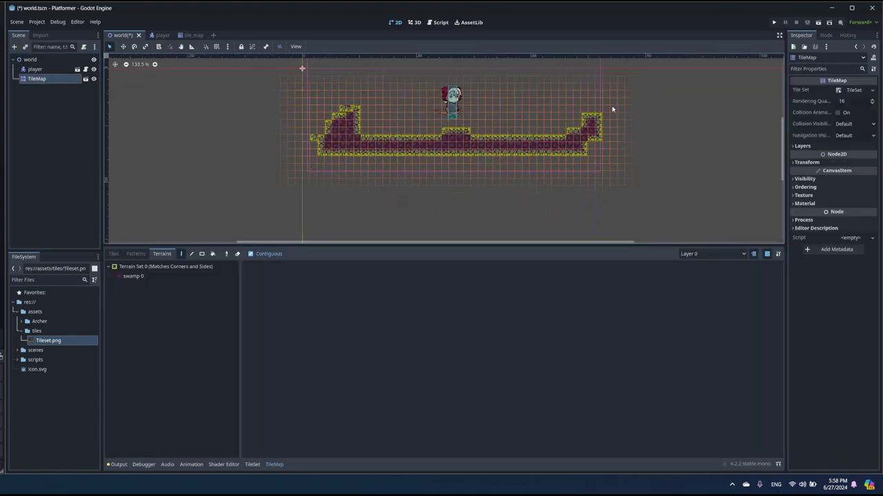
With swamp 0 selected, erase the old raised terrain column.
click(132, 275)
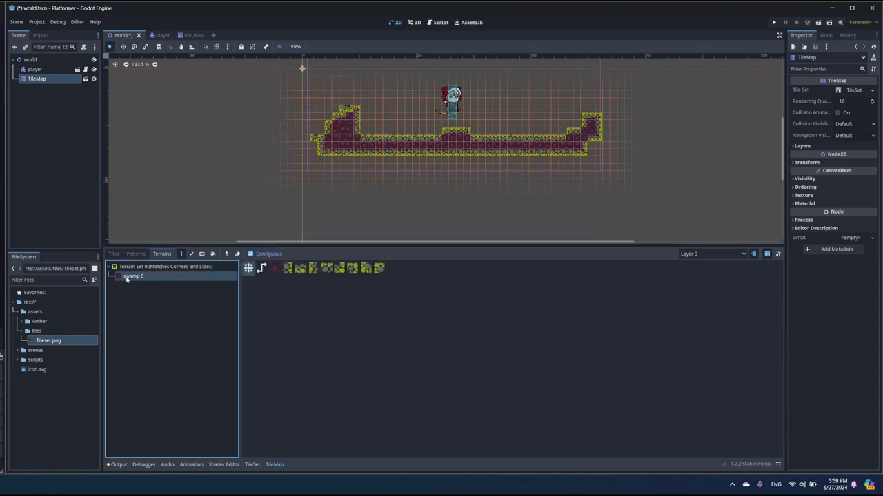
scroll(376, 146, down, 2)
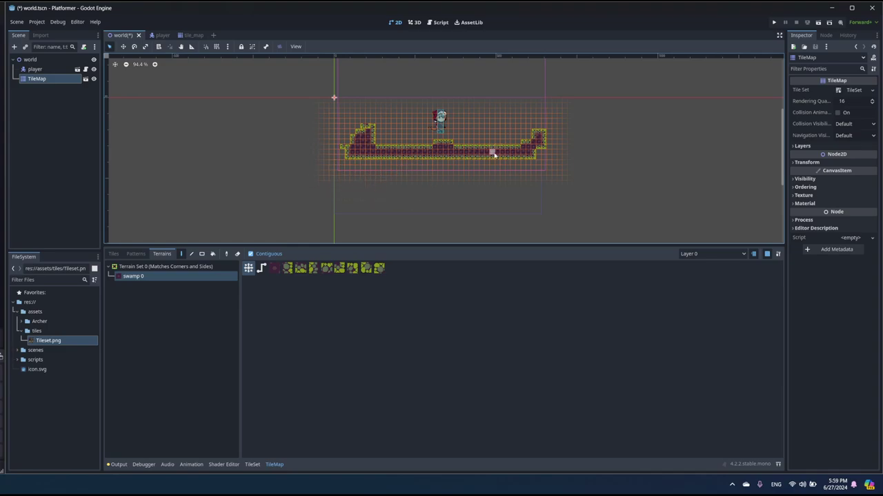
right_click(364, 148)
mouse_move(363, 155)
right_down()
mouse_move(346, 138)
mouse_move(339, 159)
mouse_move(345, 150)
mouse_move(351, 157)
mouse_move(341, 159)
mouse_move(443, 159)
mouse_move(427, 154)
mouse_move(448, 147)
mouse_move(544, 153)
mouse_move(481, 160)
right_up()
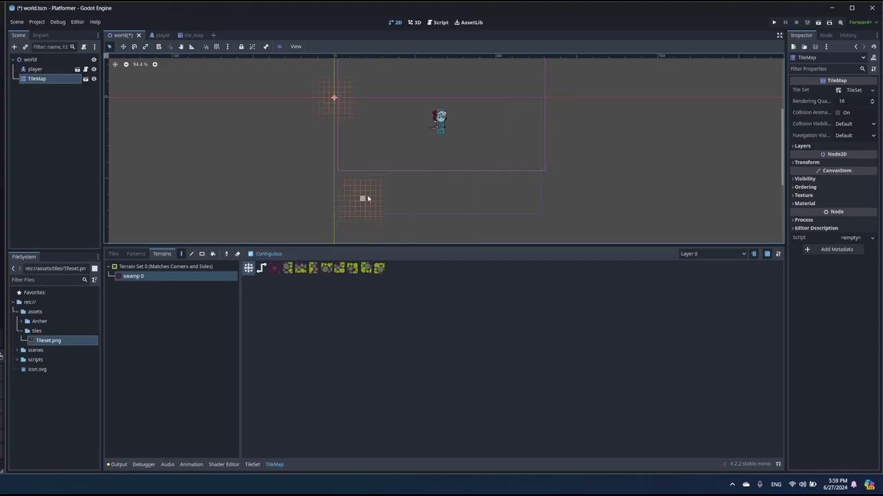
Paint new ground rows, a raised right end and a tall left wall, then save and run.
mouse_move(340, 205)
mouse_down()
mouse_move(529, 204)
mouse_move(397, 205)
mouse_up()
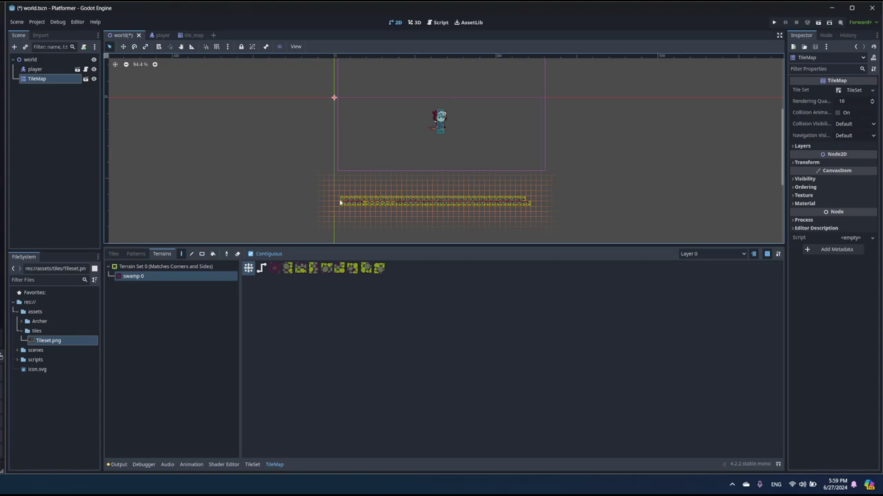
drag(503, 202, 367, 194)
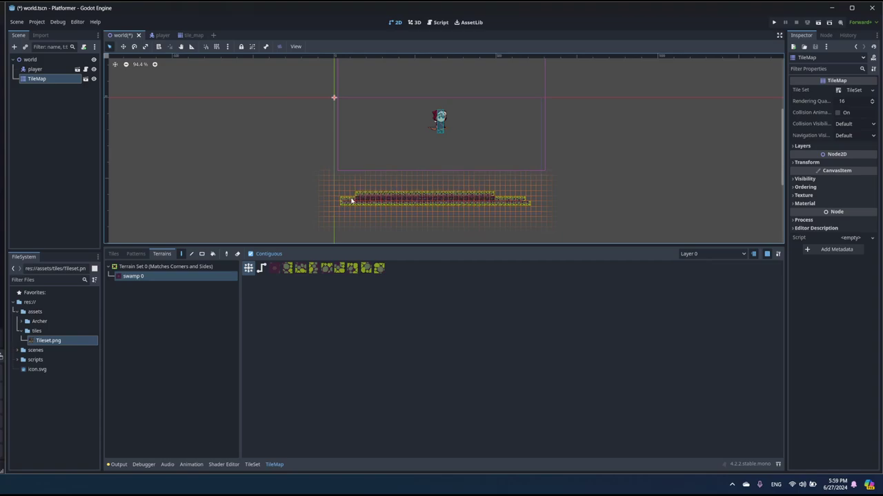
mouse_move(496, 198)
mouse_down()
mouse_move(533, 184)
mouse_move(518, 200)
mouse_move(532, 171)
mouse_move(528, 195)
mouse_move(506, 183)
mouse_move(534, 162)
mouse_move(522, 196)
mouse_move(465, 186)
mouse_move(443, 193)
mouse_move(469, 192)
mouse_move(448, 183)
mouse_move(442, 198)
mouse_move(400, 186)
mouse_up()
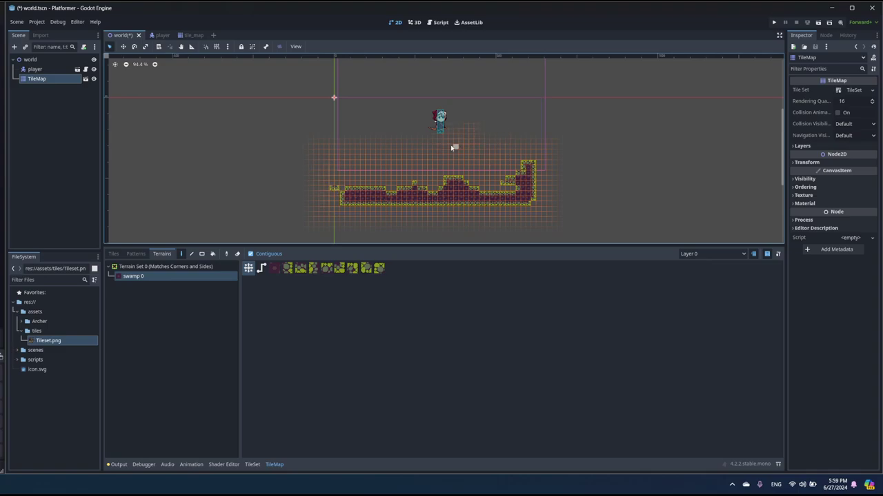
mouse_move(337, 191)
mouse_down()
mouse_move(340, 115)
mouse_move(338, 185)
mouse_move(340, 118)
mouse_move(335, 184)
mouse_move(331, 124)
mouse_up()
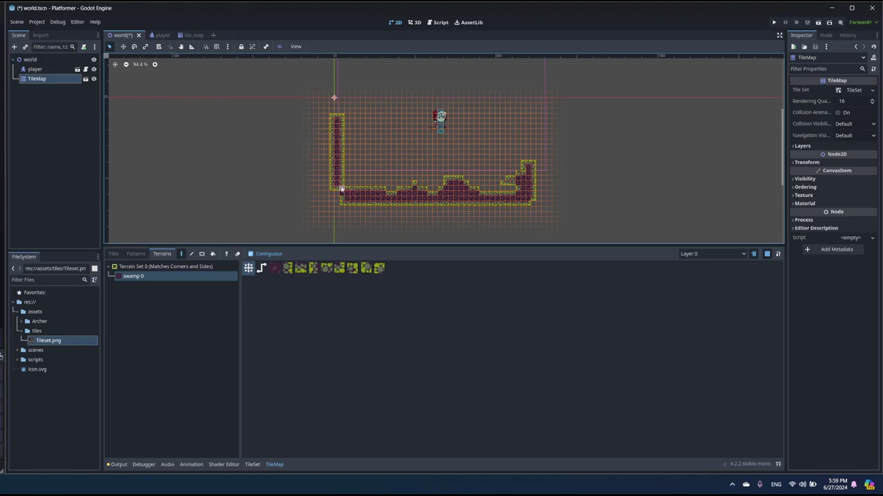
key(ctrl+s)
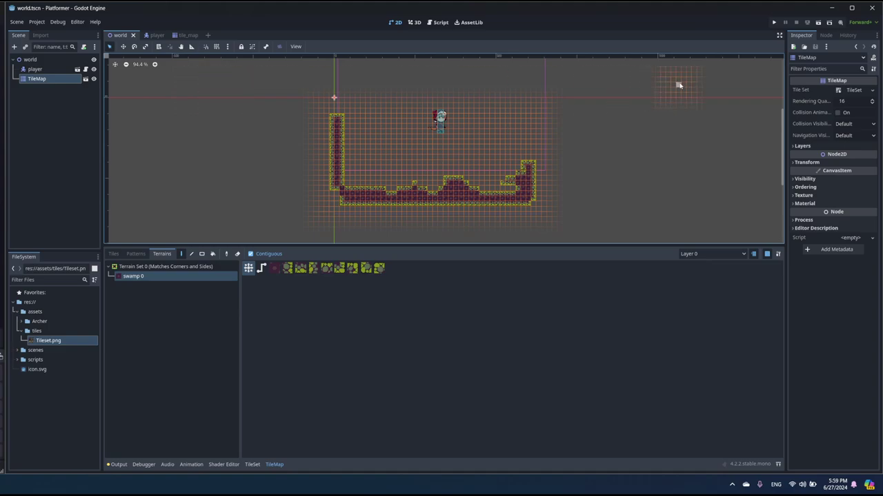
click(773, 22)
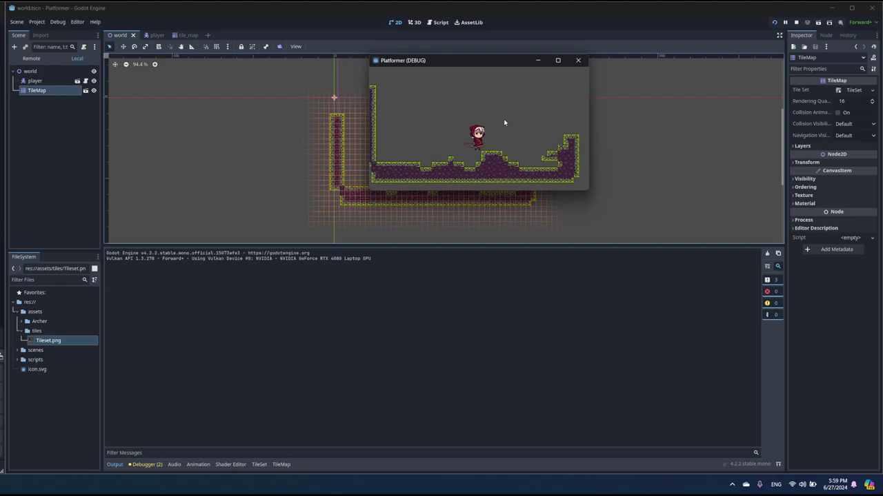
Walk the character left and right over the swamp tiles, jumping onto raised terrain and hitting the left wall.
key(Left)
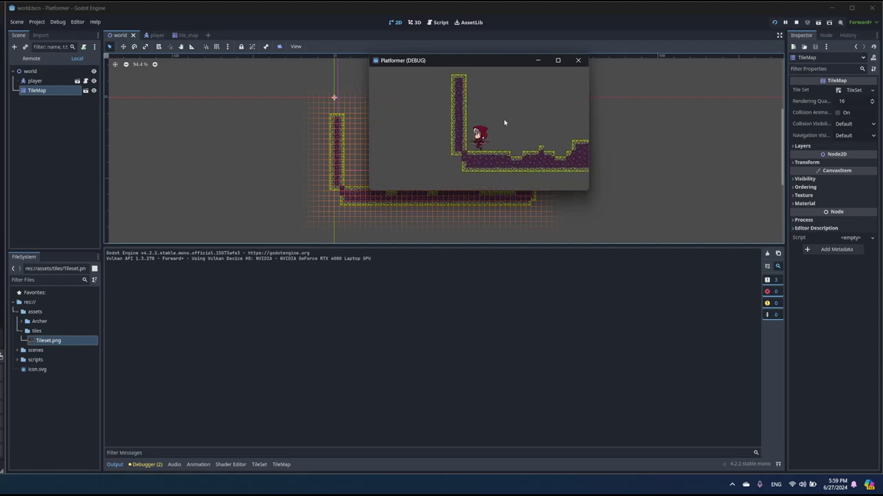
key(Right)
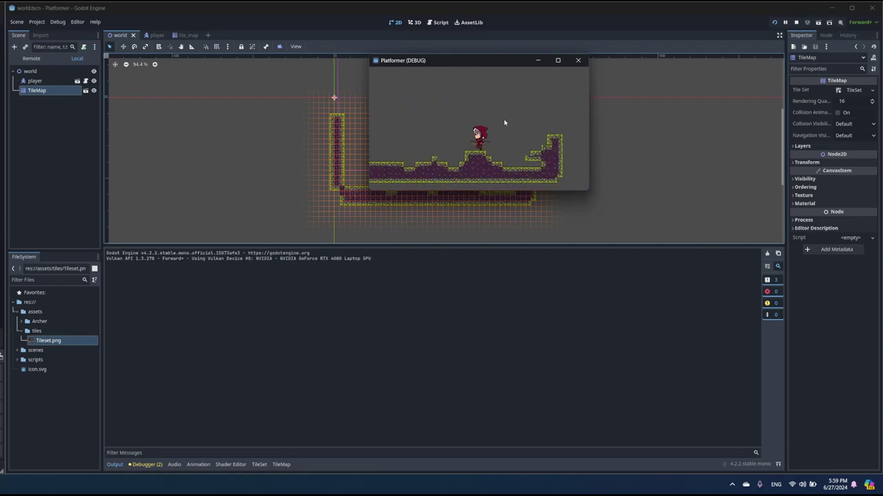
key(Left)
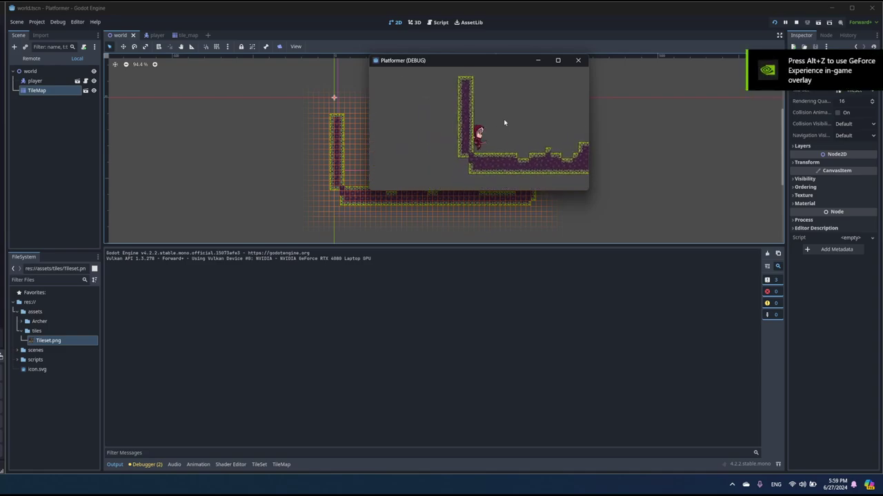
key(Right)
key(space)
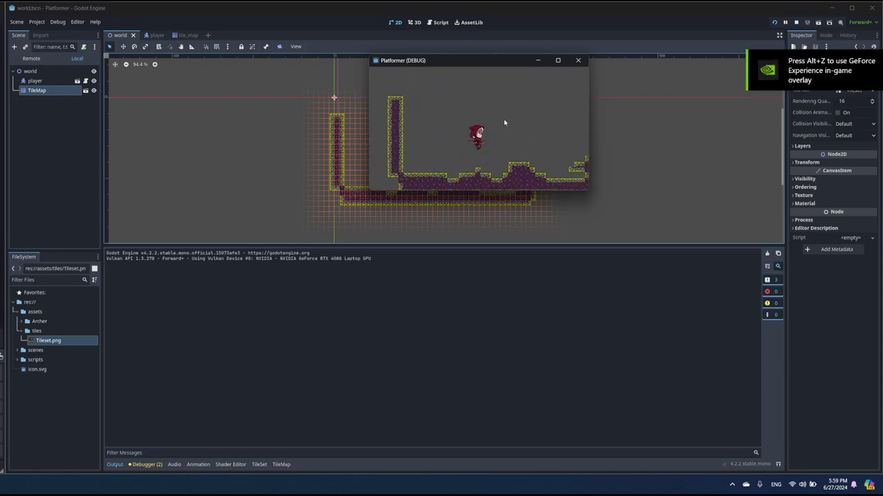
key(Right)
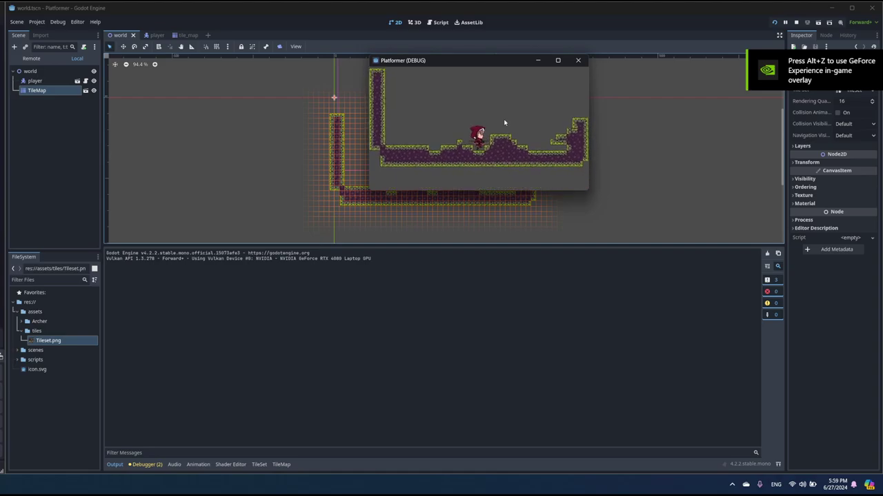
key(Right)
key(space)
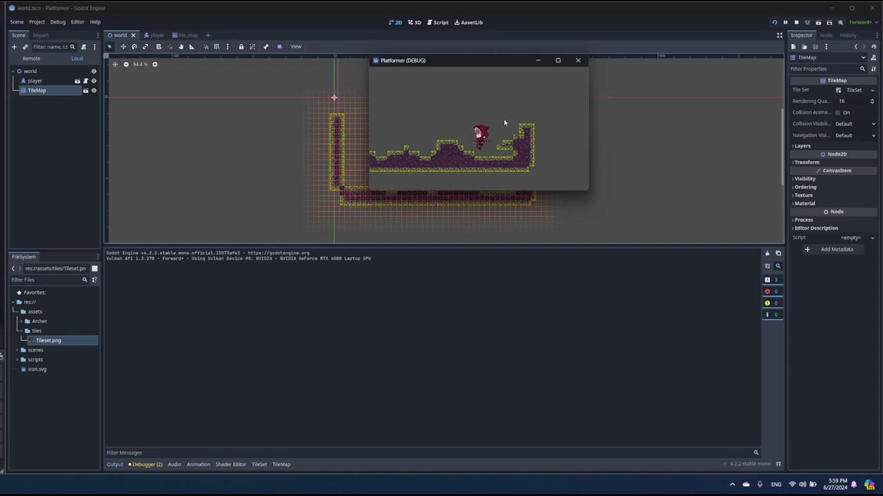
key(Left)
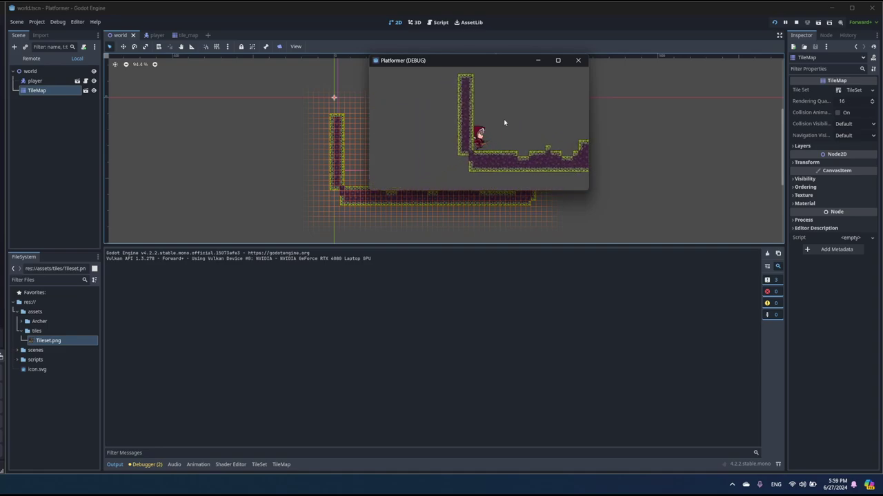
key(Right)
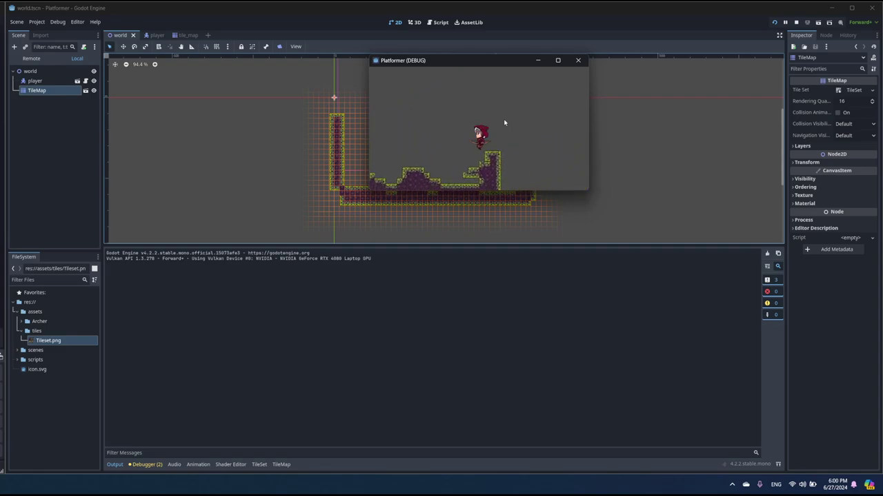
key(Left)
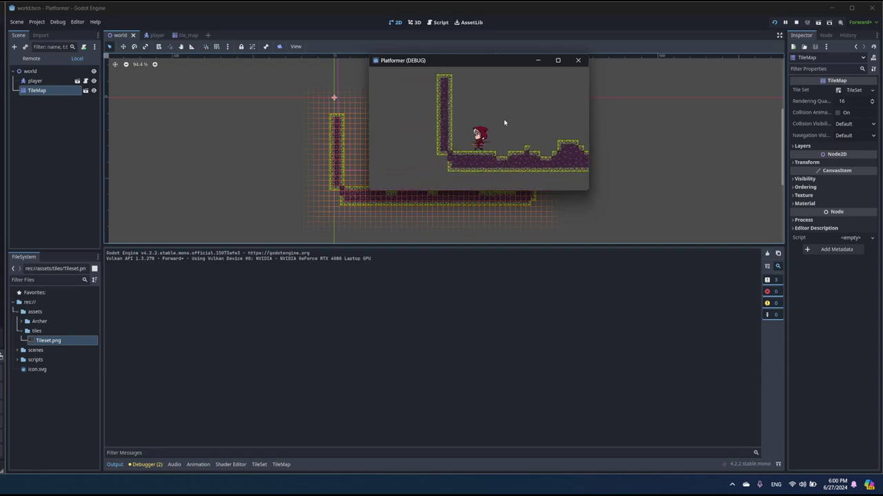